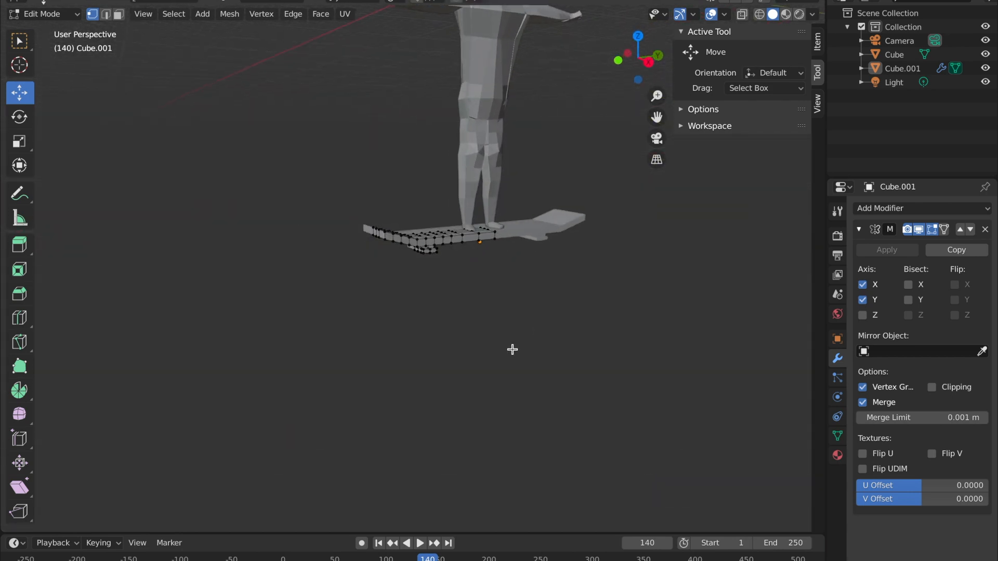
# Examine the truck blocks and the underside of the skateboard deck from close up
pyautogui.click(745, 16)
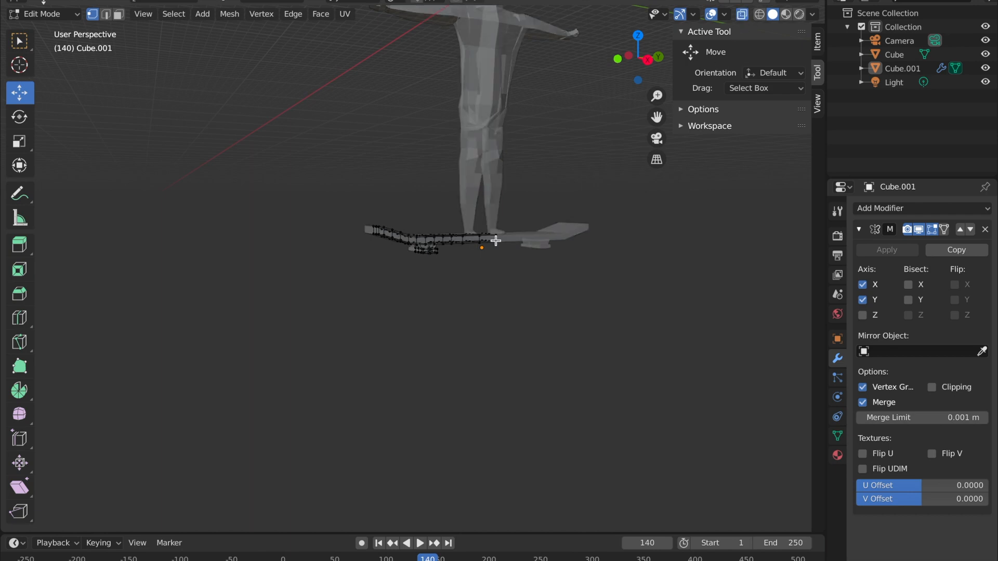
pyautogui.click(742, 17)
pyautogui.moveTo(560, 314); pyautogui.dragTo(517, 288, button='middle')
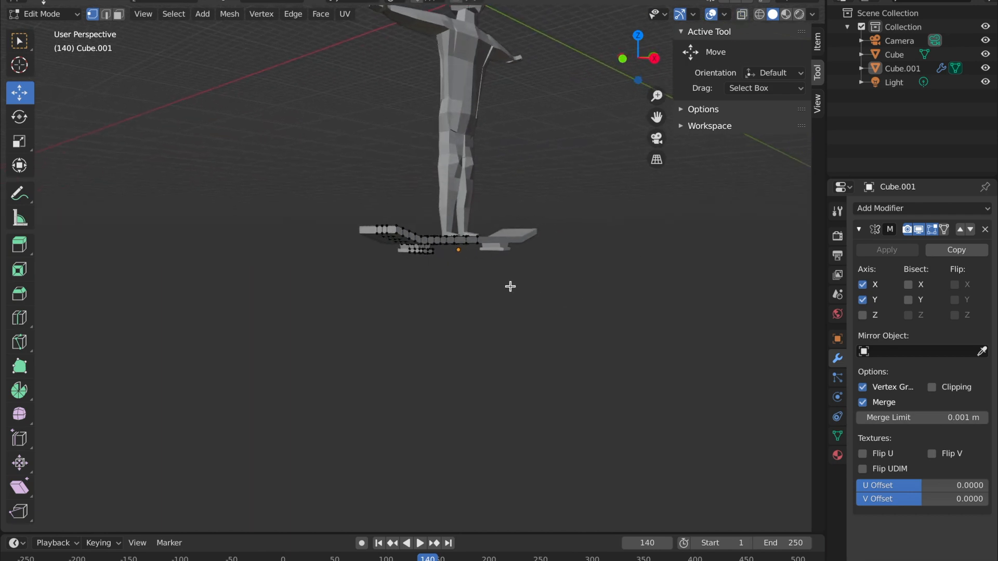
pyautogui.moveTo(422, 253); pyautogui.dragTo(468, 217, button='middle')
pyautogui.scroll(3, 454, 243)
pyautogui.scroll(3, 468, 217)
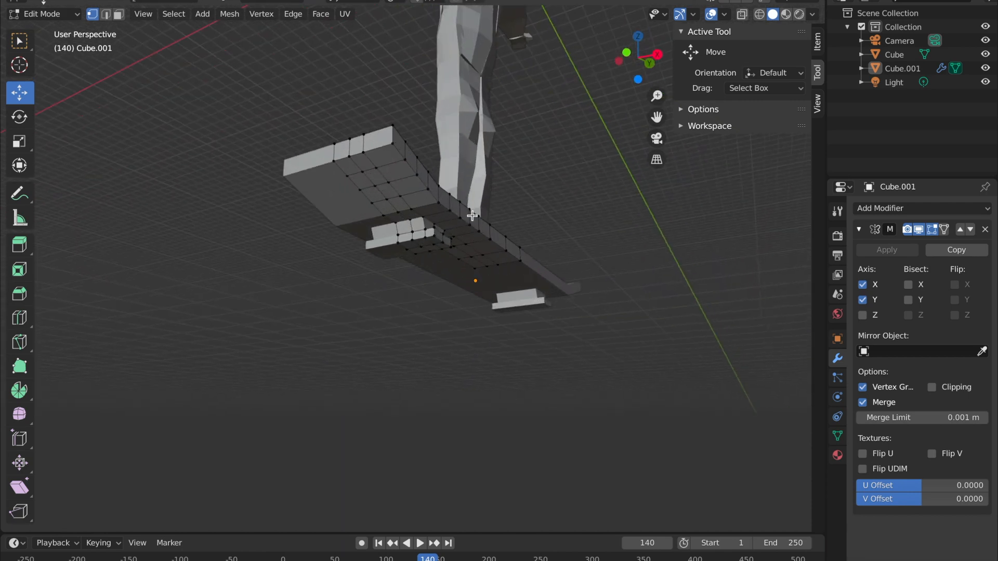
pyautogui.scroll(2, 592, 196)
pyautogui.moveTo(577, 203)
pyautogui.mouseDown(button='middle')
pyautogui.moveTo(561, 212)
pyautogui.moveTo(570, 211)
pyautogui.mouseUp(button='middle')
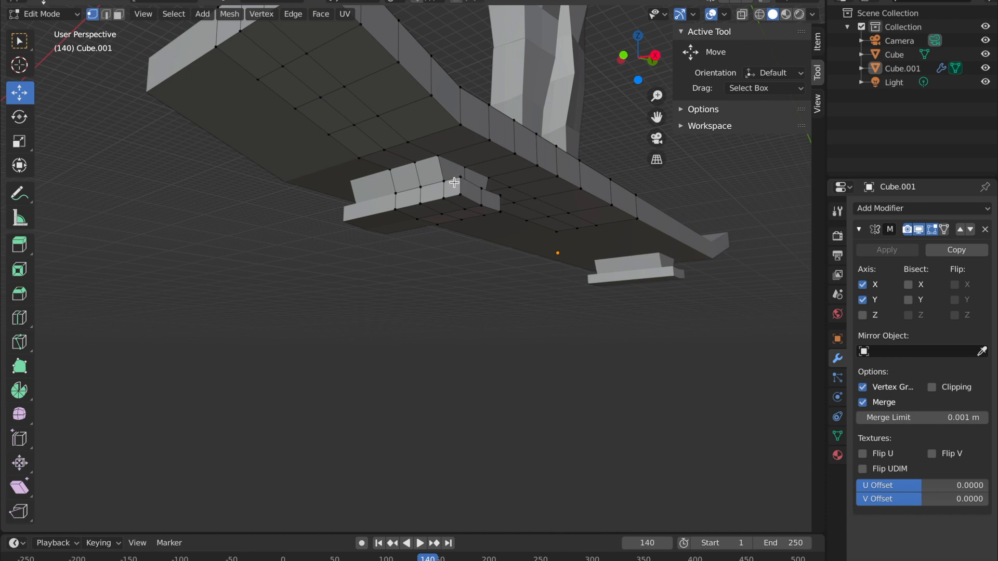
pyautogui.moveTo(496, 181); pyautogui.dragTo(484, 221, button='middle')
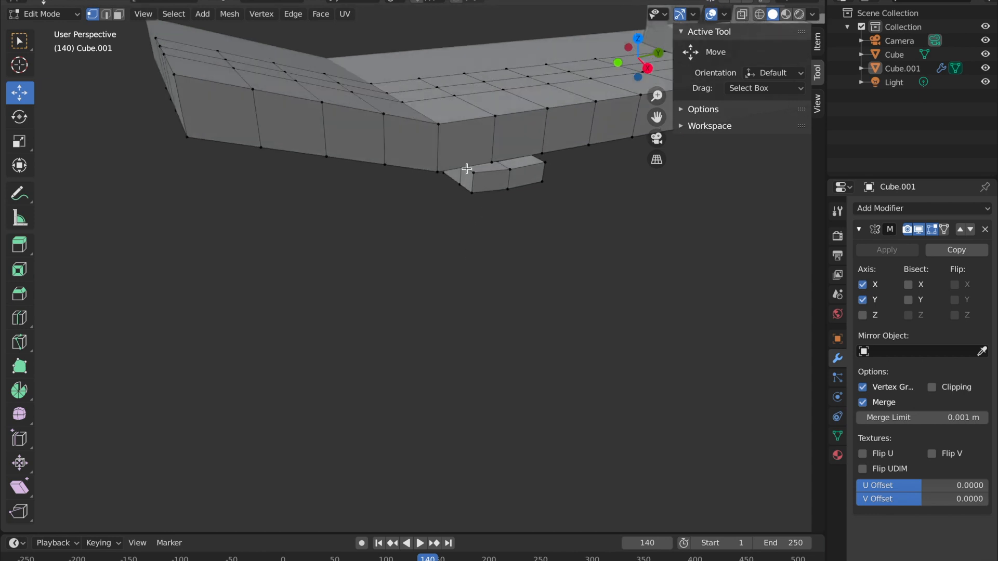
# Select the outer side face of the truck block under the deck and move it slightly downward
pyautogui.moveTo(470, 170); pyautogui.dragTo(556, 200)
pyautogui.moveTo(619, 220); pyautogui.dragTo(586, 234, button='middle')
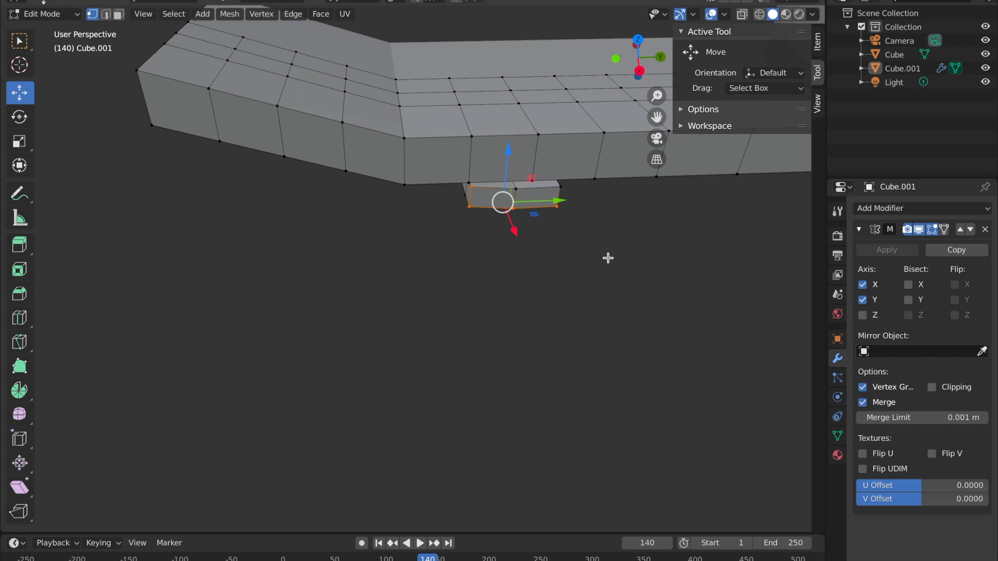
pyautogui.hotkey('alt', 'a')
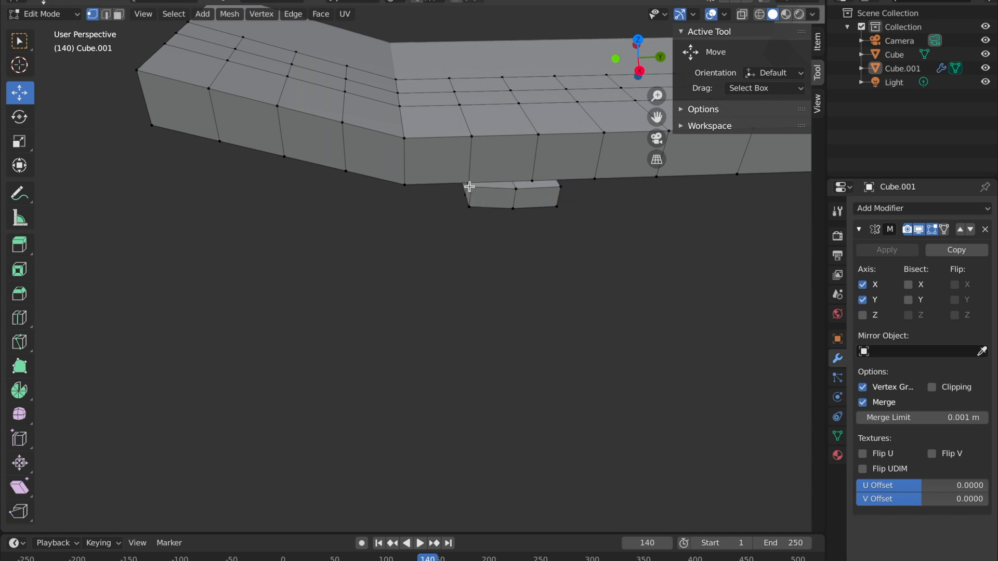
pyautogui.moveTo(470, 187); pyautogui.dragTo(567, 214)
pyautogui.moveTo(611, 222); pyautogui.dragTo(549, 175, button='middle')
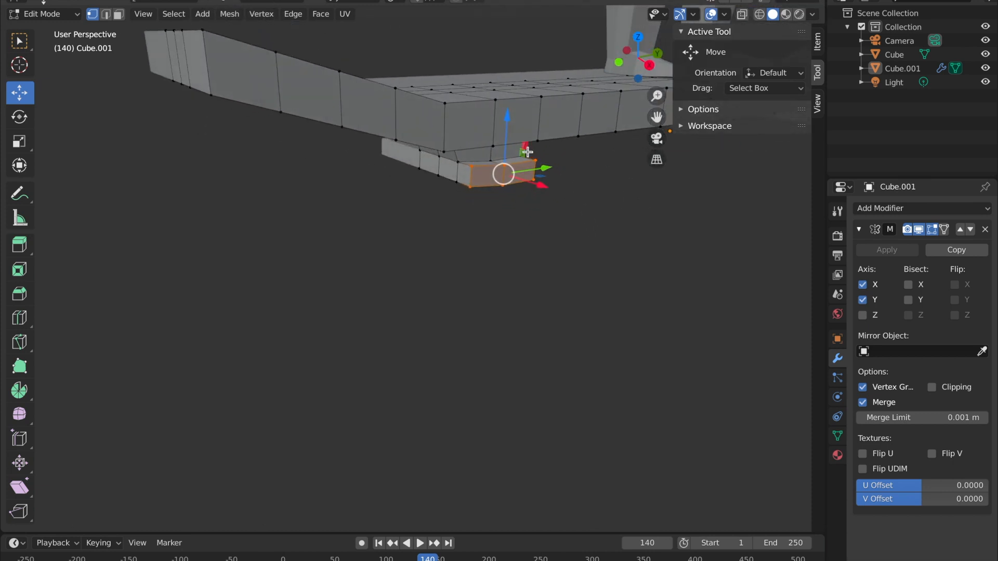
pyautogui.moveTo(522, 153); pyautogui.dragTo(521, 163)
pyautogui.click(580, 187)
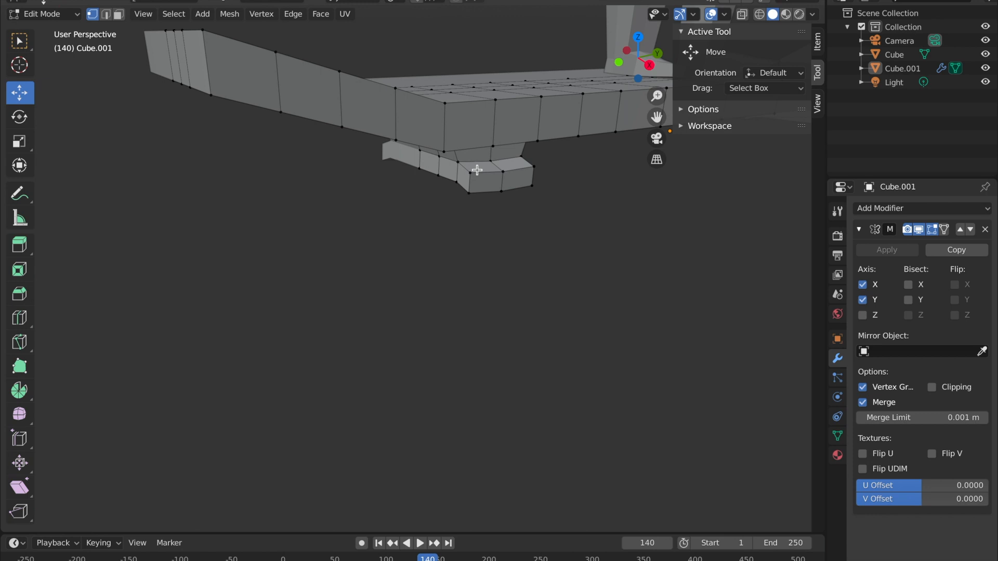
# Move the truck block's outer corner edge nearest the board's tip inward along Y
pyautogui.click(463, 201)
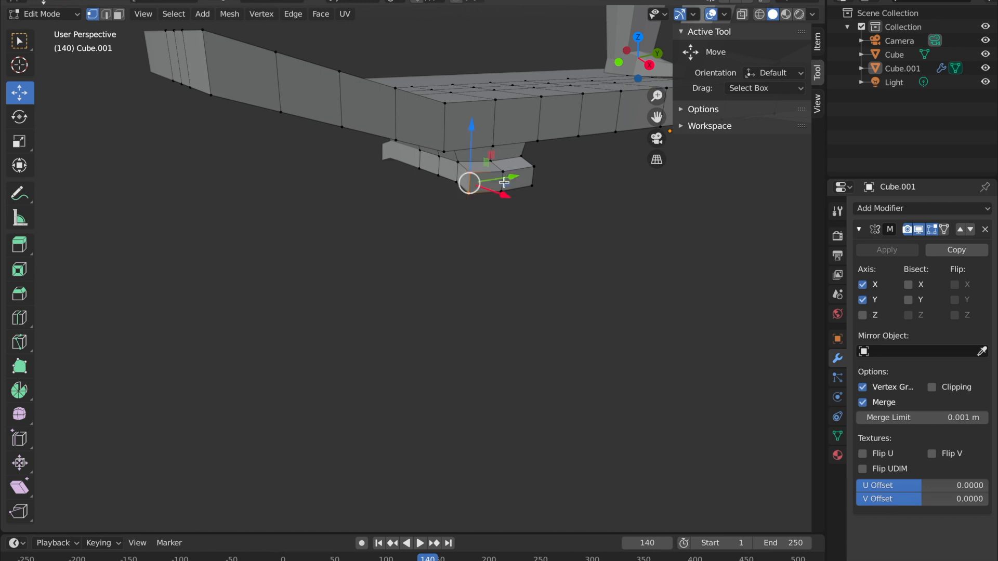
pyautogui.moveTo(517, 177); pyautogui.dragTo(531, 175)
pyautogui.moveTo(582, 179); pyautogui.dragTo(569, 196, button='middle')
pyautogui.press('g')
pyautogui.press('z')
pyautogui.click(567, 201)
pyautogui.hotkey('ctrl', 'z')
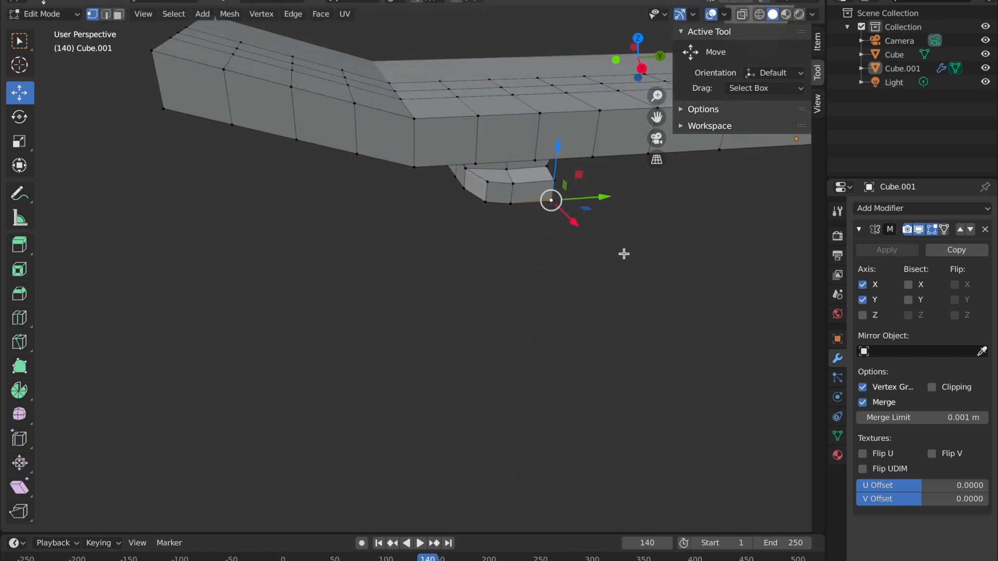
# Move the truck block's opposite outer corner edge, nearest the board's middle, inward along Y to finish the taper
pyautogui.moveTo(565, 181); pyautogui.dragTo(539, 211)
pyautogui.moveTo(598, 189); pyautogui.dragTo(588, 188)
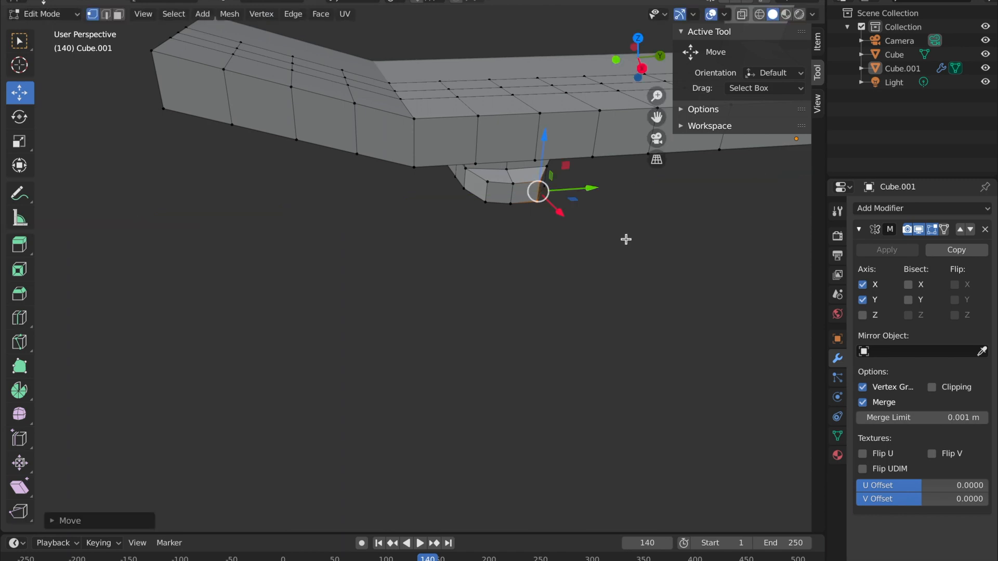
pyautogui.click(625, 239)
# Try applying the skateboard's Mirror modifier in Object Mode
pyautogui.moveTo(644, 270); pyautogui.dragTo(742, 242, button='middle')
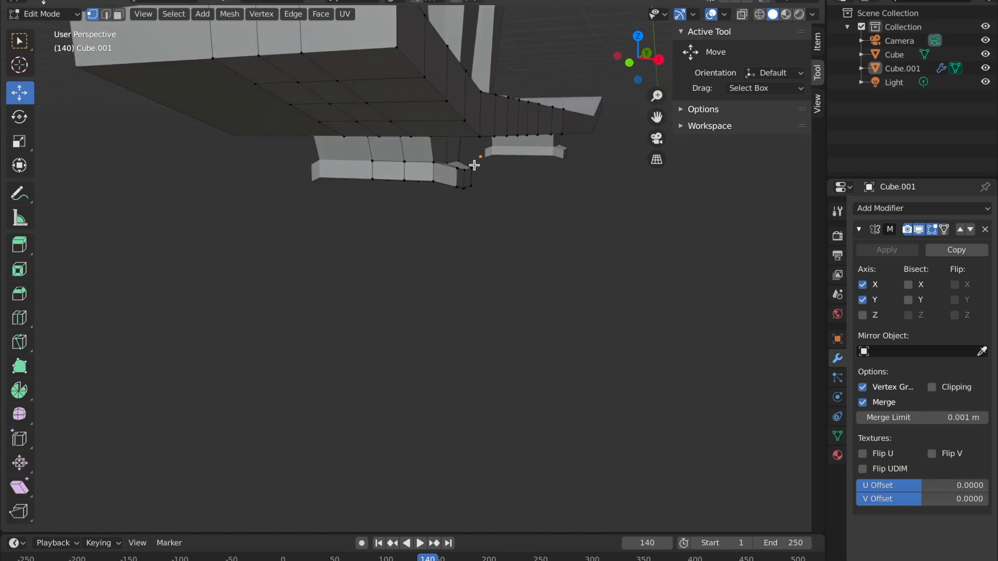
pyautogui.moveTo(475, 157); pyautogui.dragTo(524, 246, button='middle')
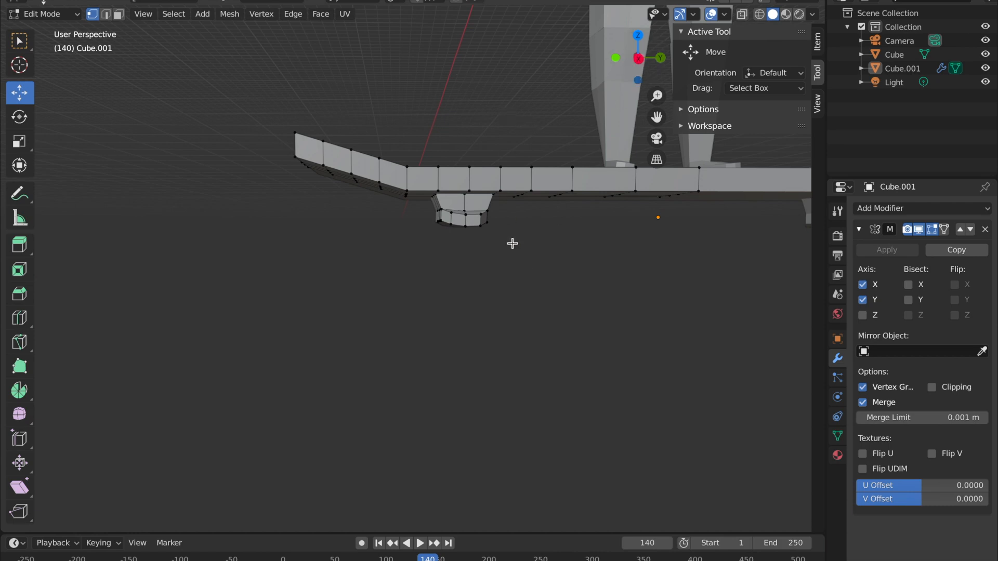
pyautogui.click(44, 14)
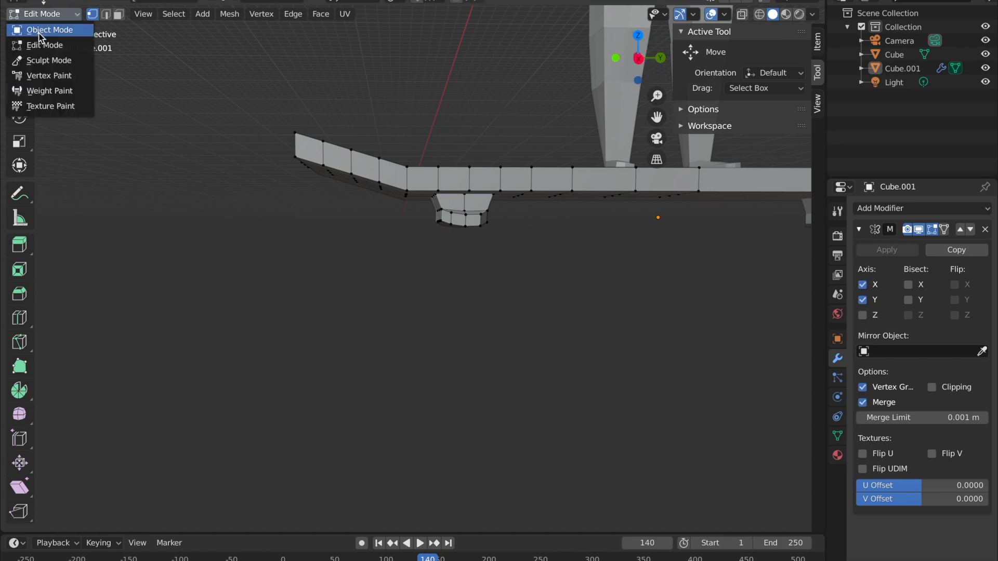
pyautogui.click(41, 30)
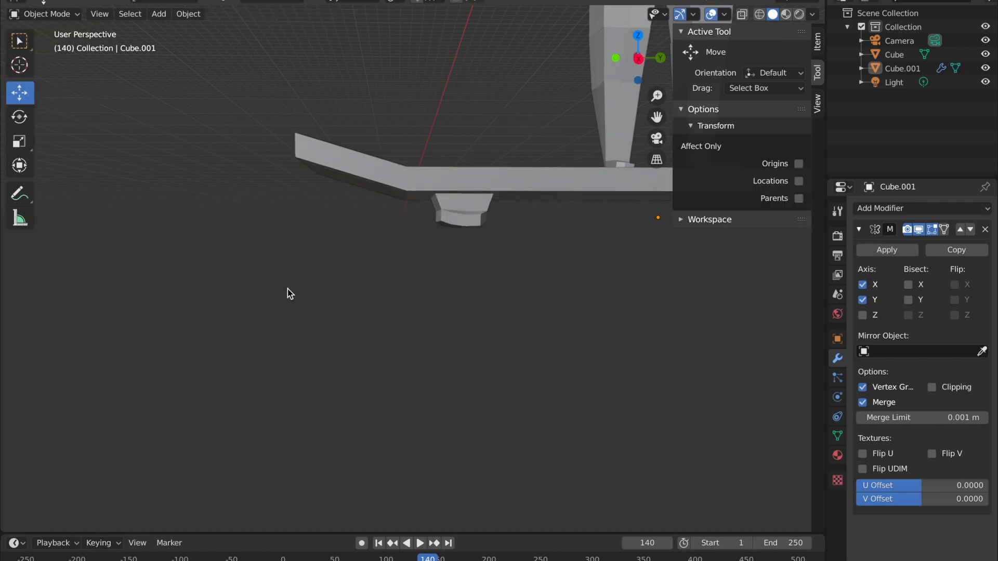
pyautogui.click(878, 251)
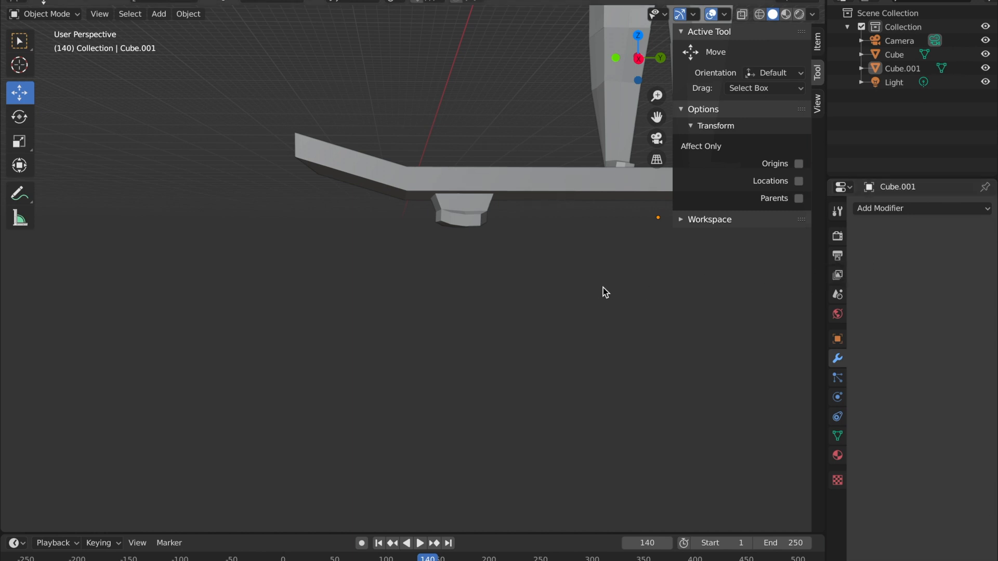
pyautogui.moveTo(596, 286); pyautogui.dragTo(703, 307, button='middle')
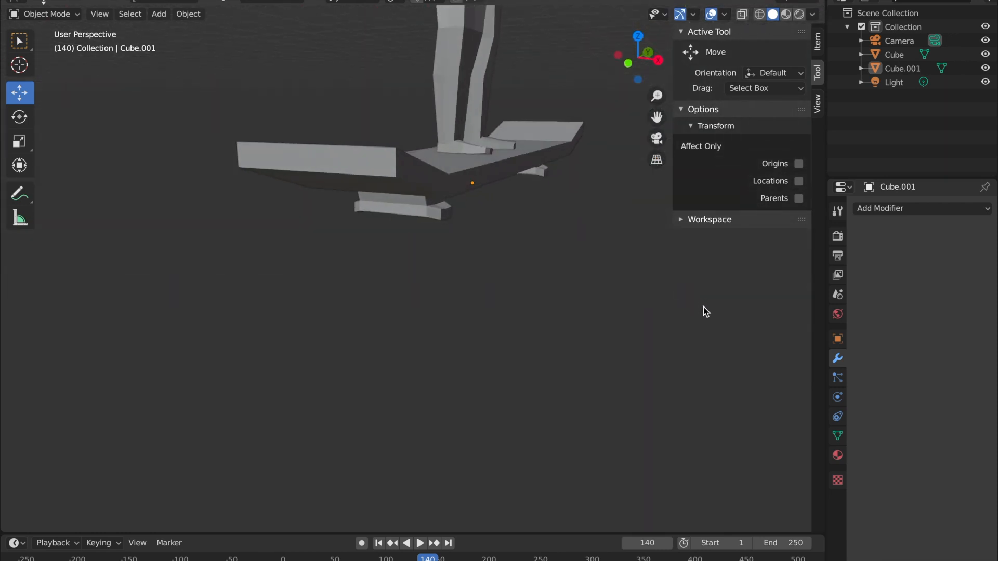
pyautogui.hotkey('ctrl', 'z')
pyautogui.moveTo(586, 283); pyautogui.dragTo(526, 371, button='middle')
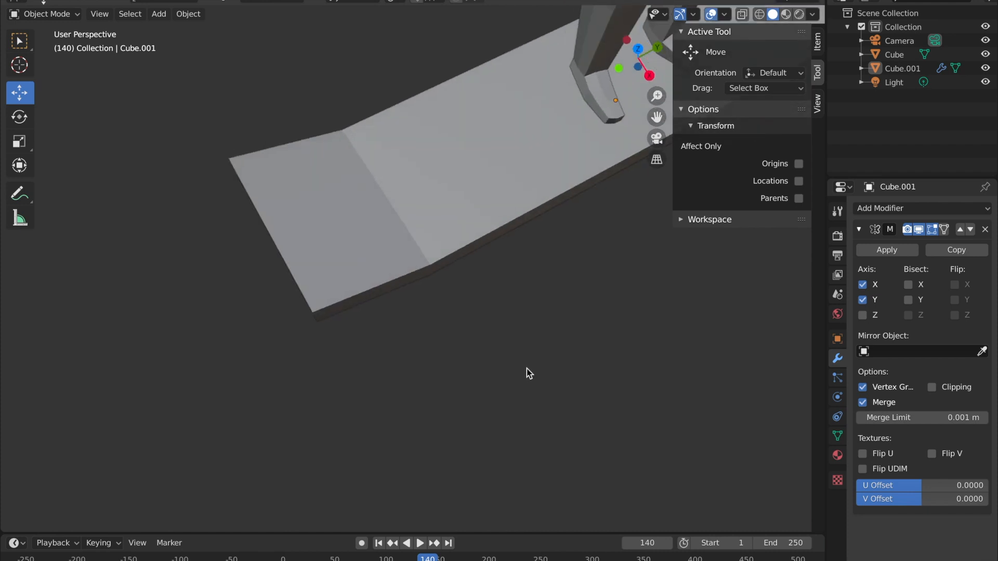
pyautogui.click(52, 13)
pyautogui.click(68, 41)
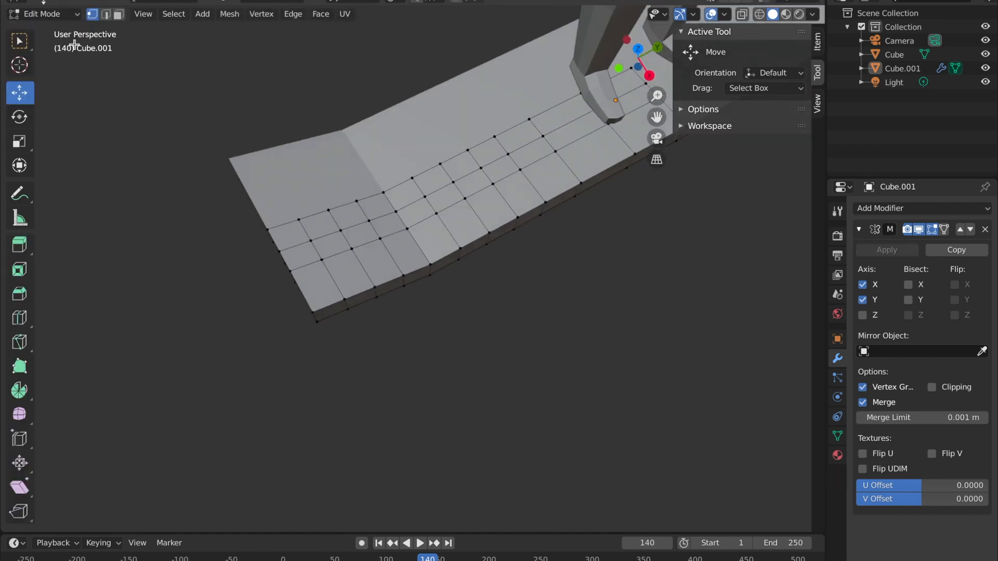
# With X-ray on, move the corner vertices of the board's tip inward in the XY plane to cut the corner
pyautogui.moveTo(297, 296); pyautogui.dragTo(333, 327)
pyautogui.click(397, 346)
pyautogui.click(742, 14)
pyautogui.moveTo(488, 331); pyautogui.dragTo(400, 370, button='middle')
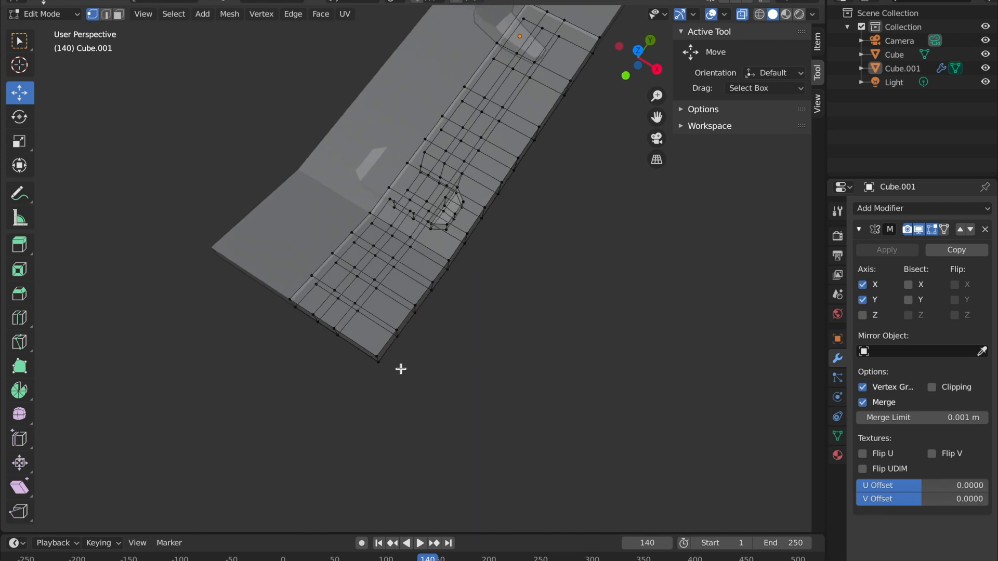
pyautogui.click(378, 358)
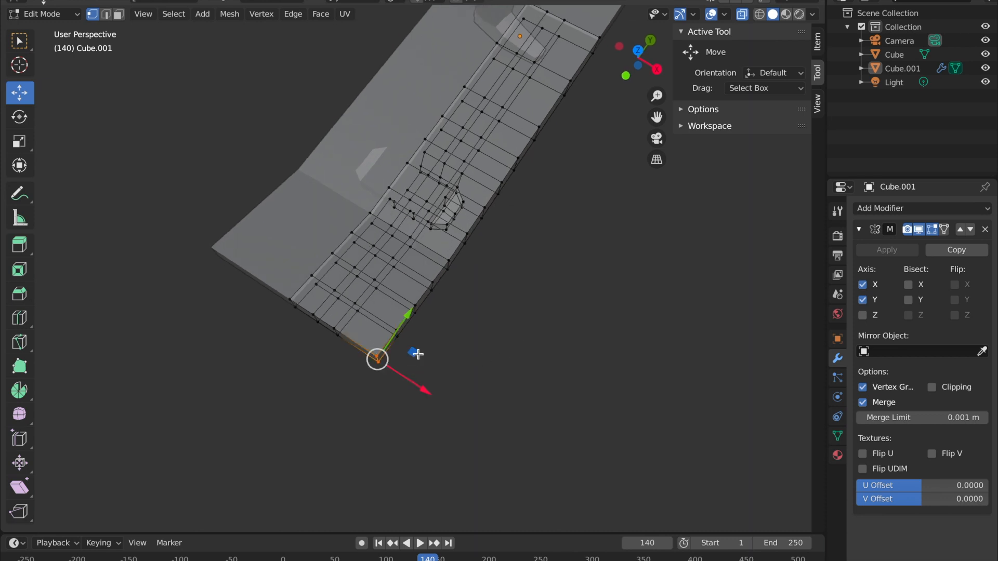
pyautogui.moveTo(415, 352); pyautogui.dragTo(402, 337)
pyautogui.click(443, 369)
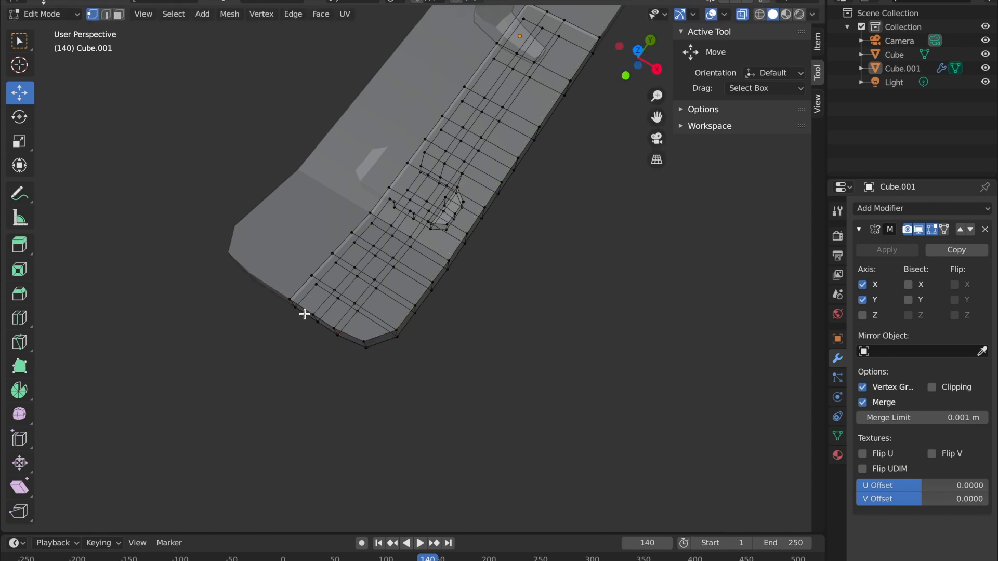
# Round the board's tip by moving the end vertices nearest the centerline outward along Y in successive stages
pyautogui.moveTo(287, 296); pyautogui.dragTo(301, 364)
pyautogui.moveTo(301, 364); pyautogui.dragTo(330, 365, button='middle')
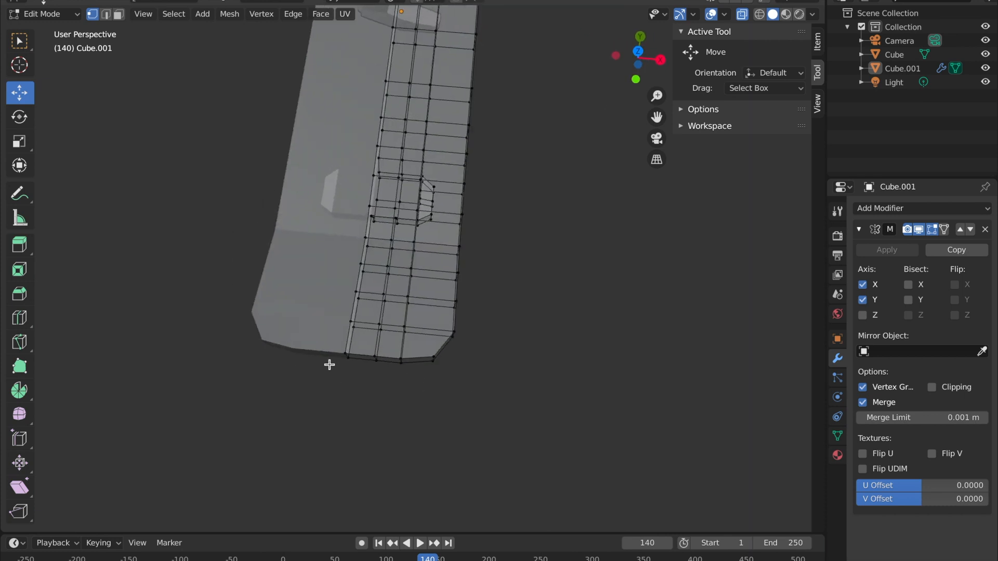
pyautogui.moveTo(340, 349); pyautogui.dragTo(415, 370)
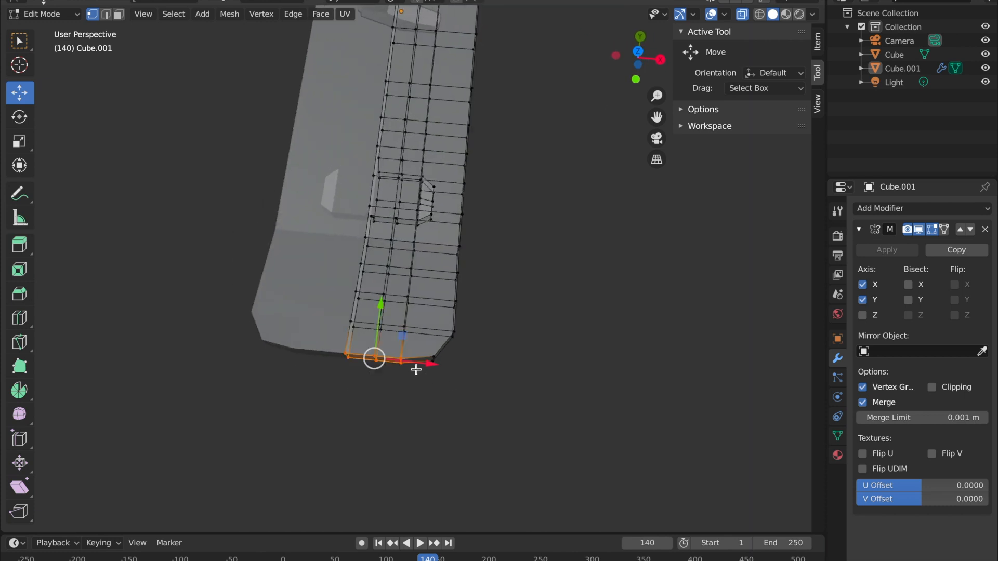
pyautogui.moveTo(381, 307); pyautogui.dragTo(381, 318)
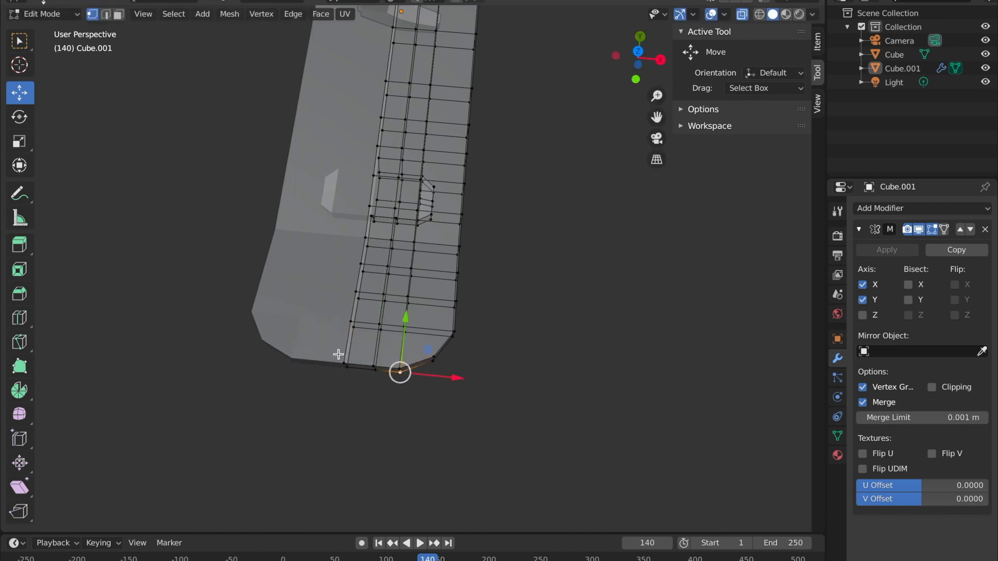
pyautogui.moveTo(339, 354); pyautogui.dragTo(374, 397)
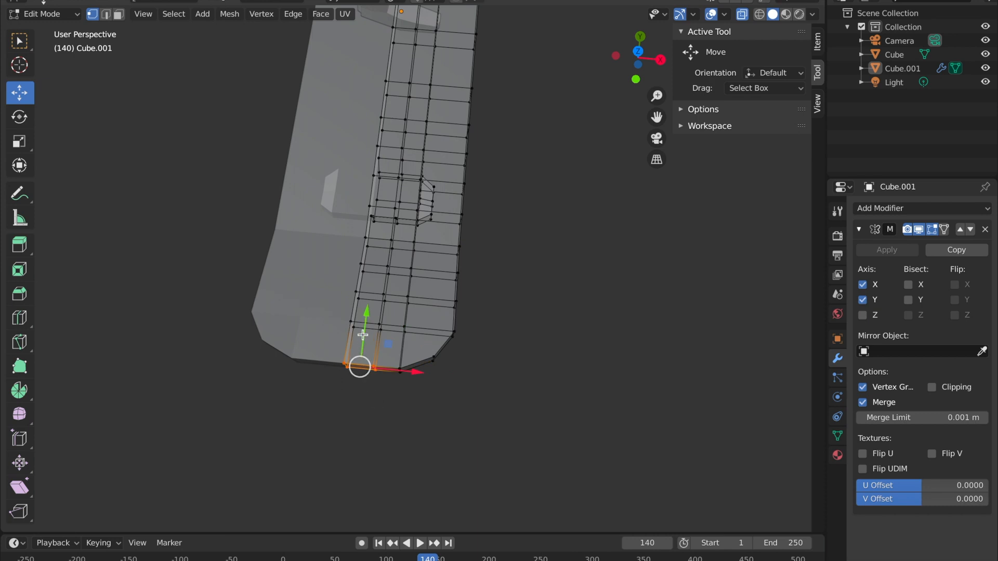
pyautogui.moveTo(365, 316); pyautogui.dragTo(365, 326)
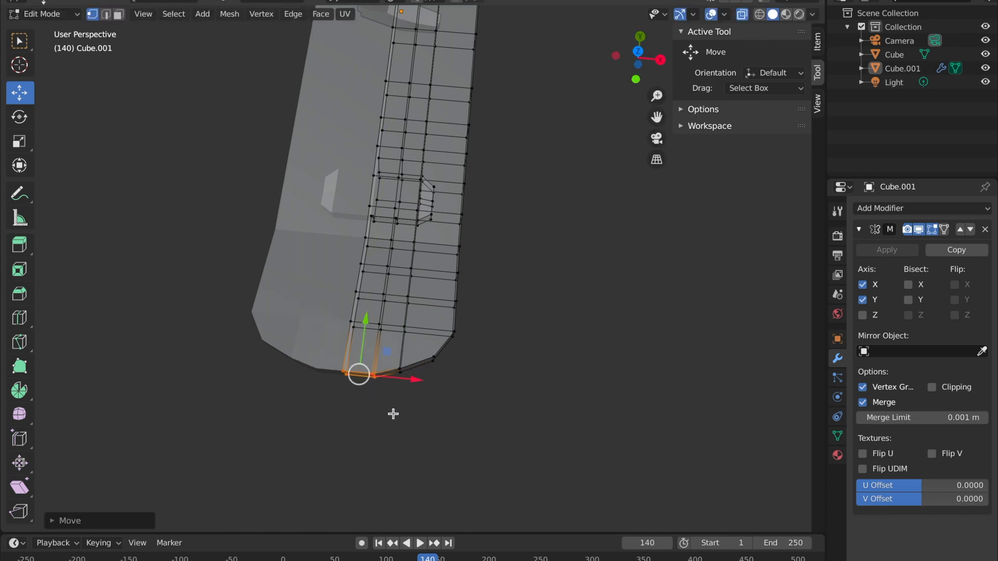
pyautogui.moveTo(364, 331); pyautogui.dragTo(363, 334)
pyautogui.moveTo(467, 440); pyautogui.dragTo(469, 439)
pyautogui.moveTo(469, 439); pyautogui.dragTo(513, 434, button='middle')
pyautogui.click(566, 395)
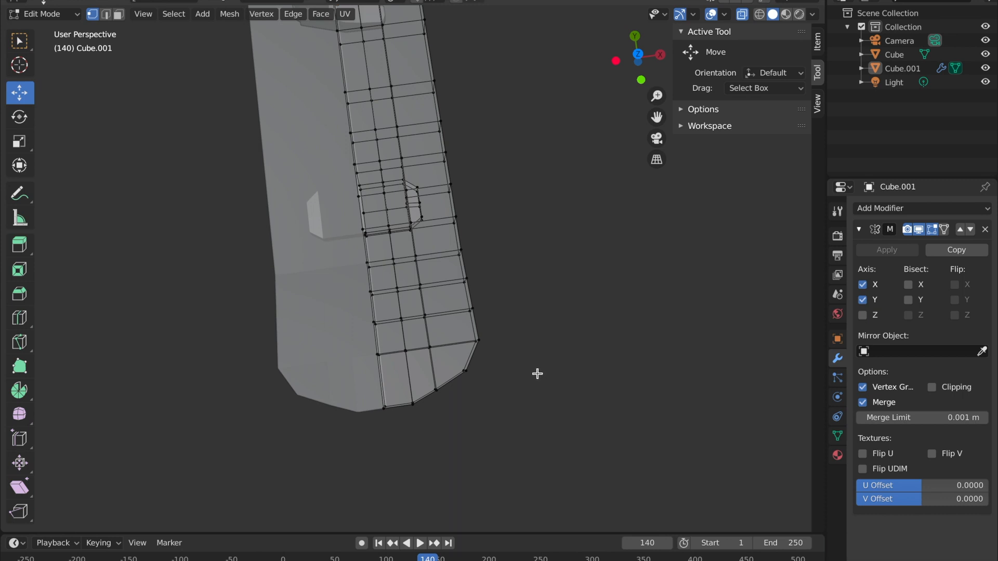
# Add a centered lengthwise loop cut through the outermost column of faces on the board
pyautogui.hotkey('ctrl', 'r')
pyautogui.click(457, 351)
pyautogui.rightClick(457, 351)
pyautogui.click(529, 389)
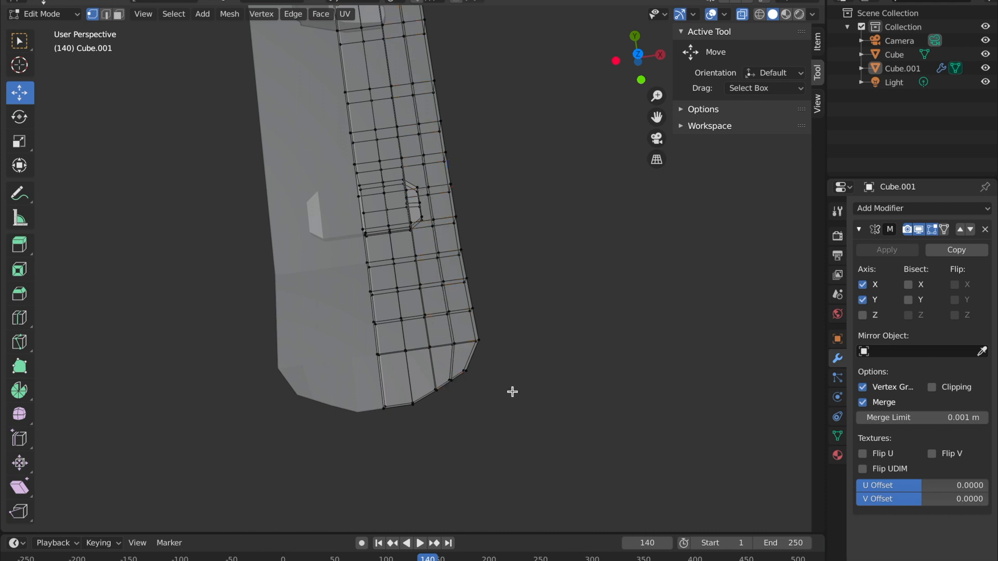
# Try moving the outer corner vertices of the rounded tip inward in the XY plane
pyautogui.click(462, 369)
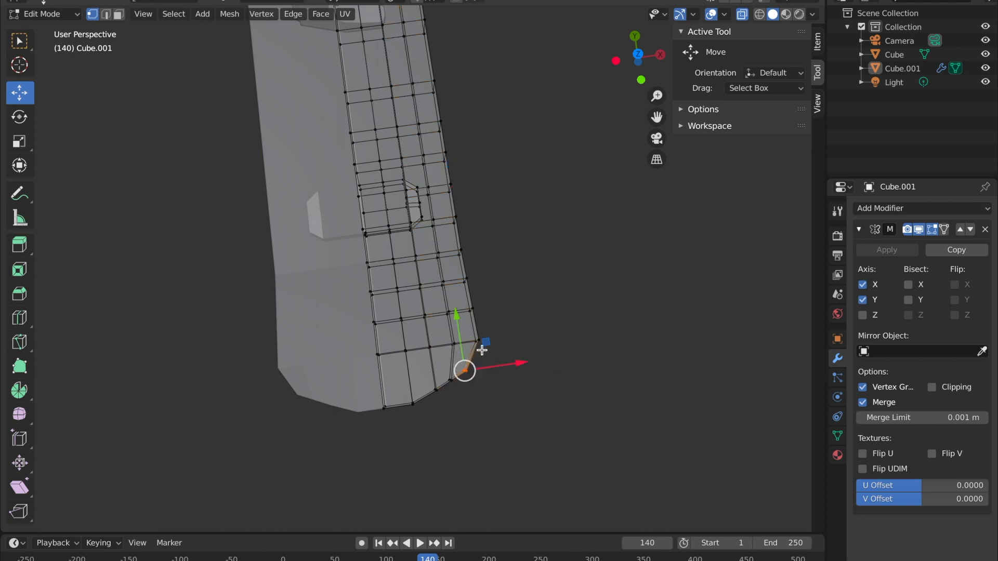
pyautogui.moveTo(487, 342); pyautogui.dragTo(484, 335)
pyautogui.click(565, 332)
pyautogui.moveTo(564, 301); pyautogui.dragTo(501, 350, button='middle')
pyautogui.hotkey('ctrl', 'z')
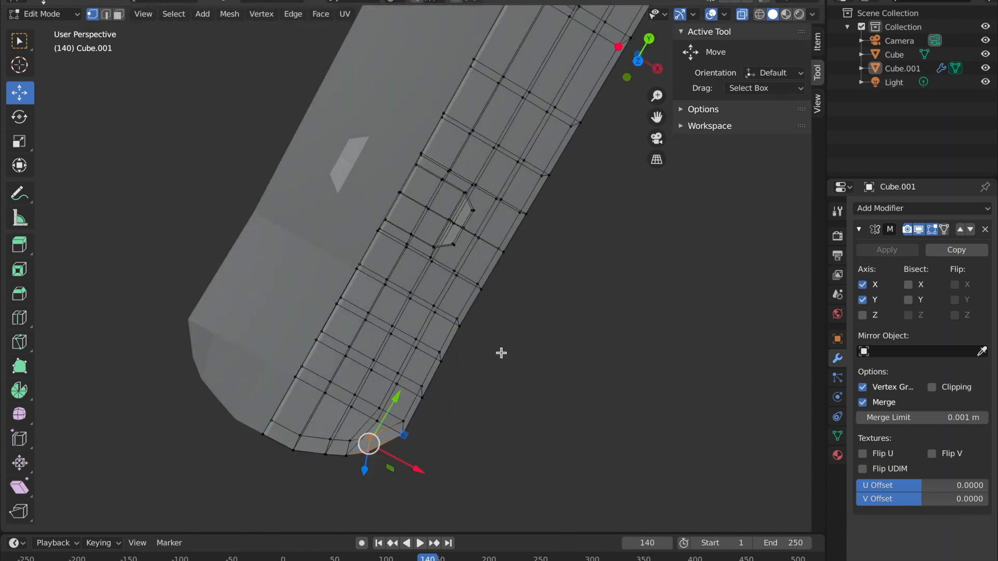
pyautogui.hotkey('ctrl', 'z')
# Move the outer corner vertices of the rounded tip in the YZ plane, about 0.05 m along Y and -0.05 m along Z
pyautogui.moveTo(508, 384); pyautogui.dragTo(428, 314, button='middle')
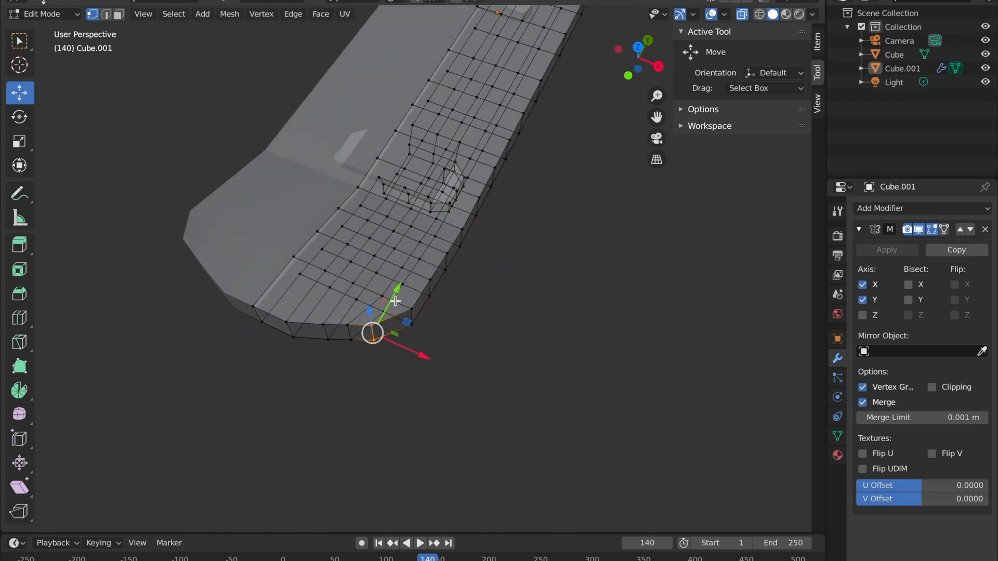
pyautogui.moveTo(453, 354); pyautogui.dragTo(370, 311, button='middle')
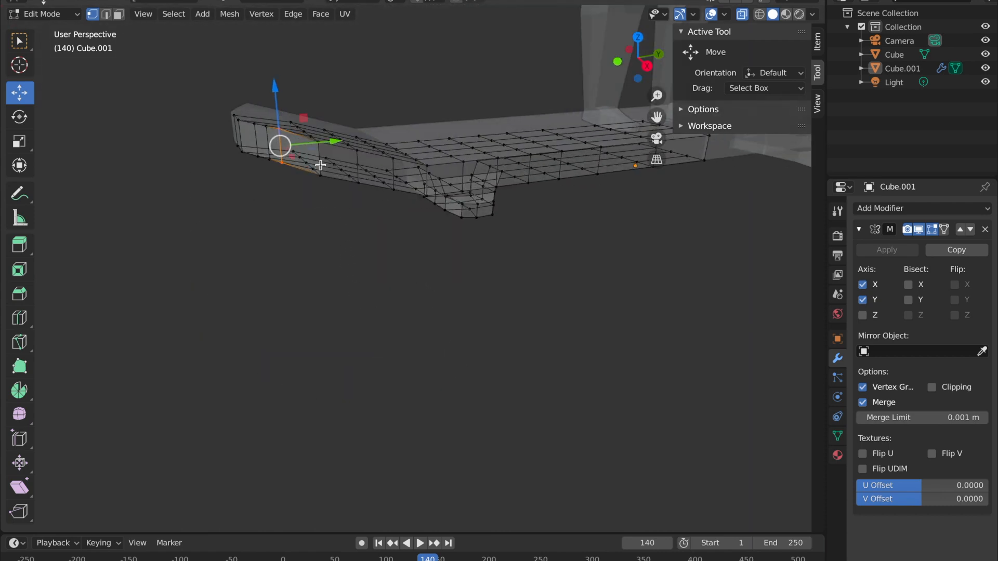
pyautogui.click(333, 135)
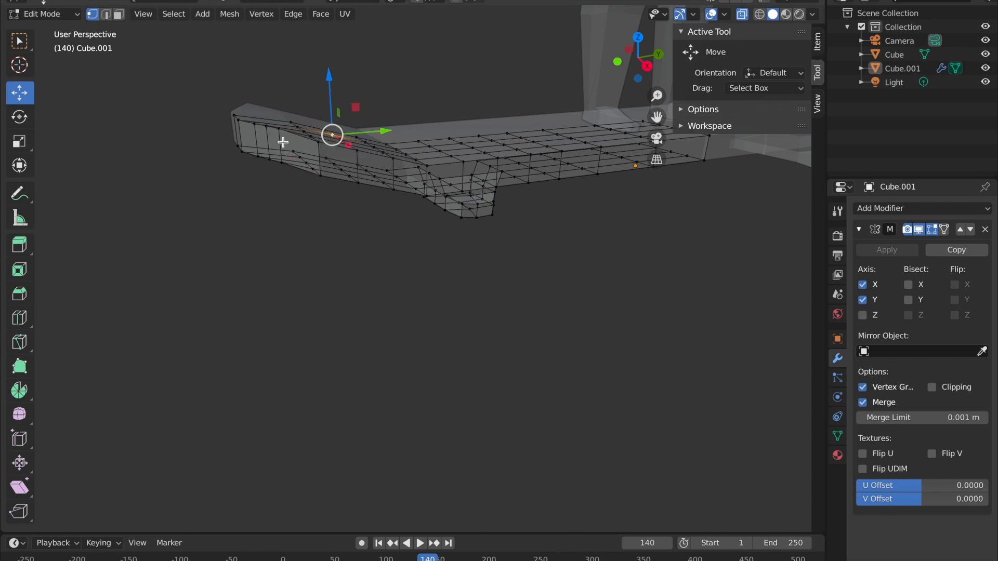
pyautogui.scroll(4, 348, 281)
pyautogui.moveTo(322, 258); pyautogui.dragTo(359, 289, button='middle')
pyautogui.click(330, 319)
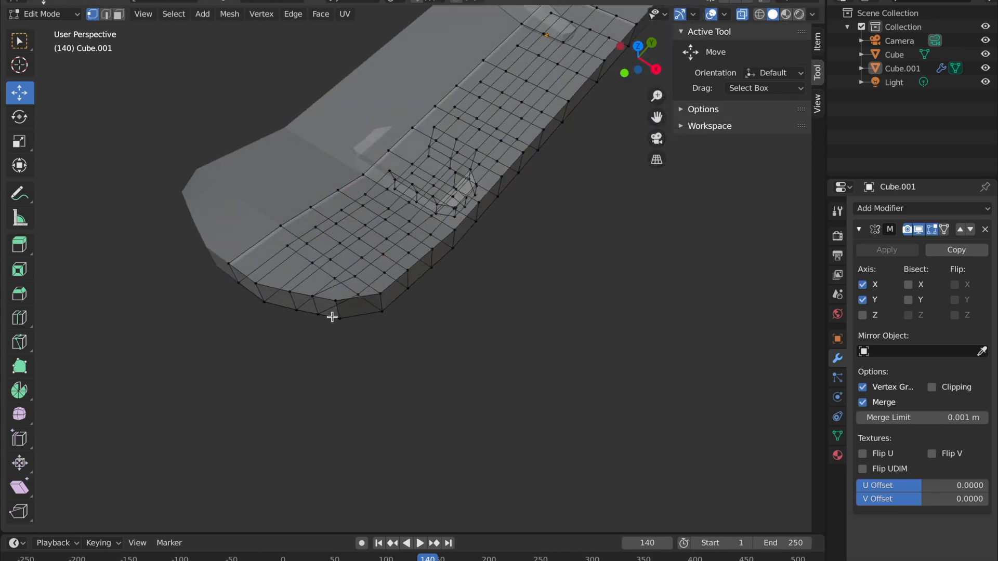
pyautogui.moveTo(428, 365); pyautogui.dragTo(366, 348, button='middle')
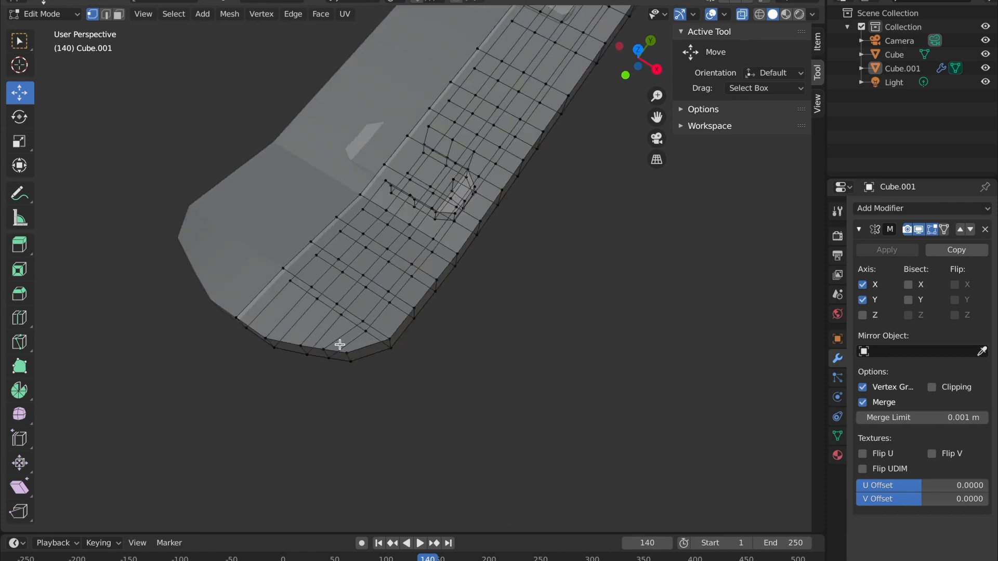
pyautogui.click(352, 366)
pyautogui.moveTo(391, 352); pyautogui.dragTo(273, 182, button='middle')
pyautogui.press('g')
pyautogui.hotkey('shift', 'x')
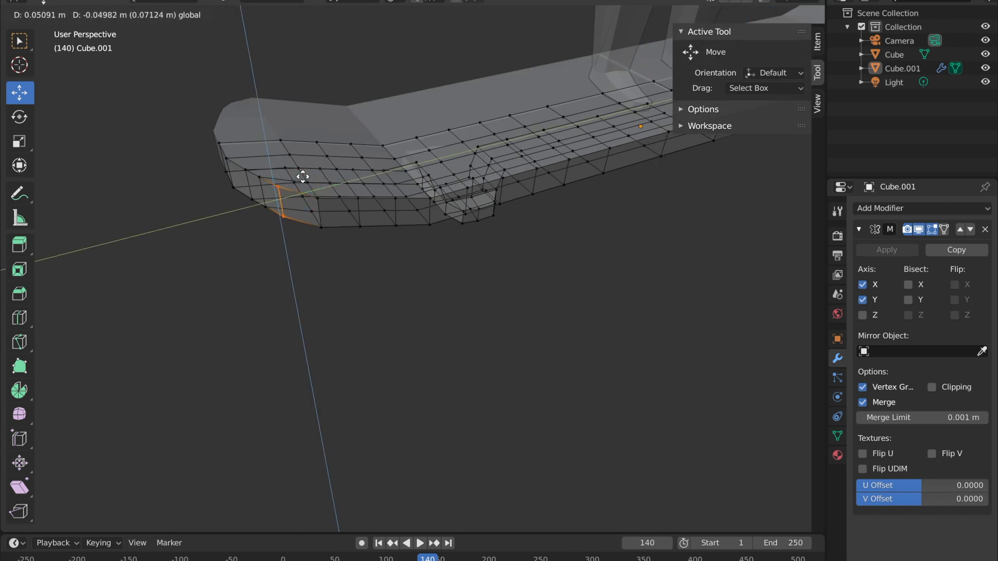
pyautogui.click(303, 176)
pyautogui.click(447, 278)
# Smooth the tip's side corner by moving its outer vertices inward about 0.08 m along X and adjusting the adjacent end vertices along X
pyautogui.moveTo(454, 294); pyautogui.dragTo(469, 332, button='middle')
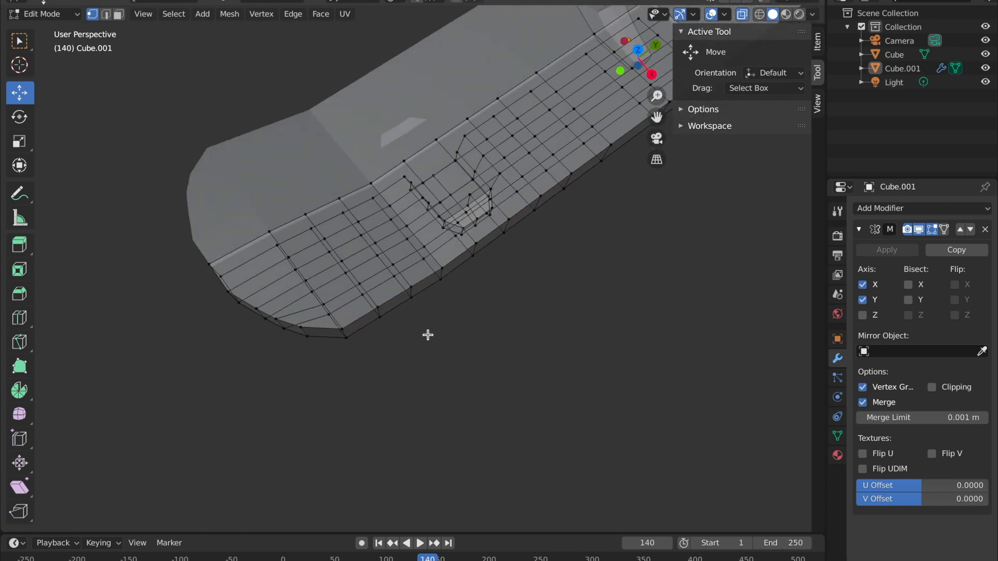
pyautogui.moveTo(348, 337); pyautogui.dragTo(372, 335)
pyautogui.moveTo(376, 377); pyautogui.dragTo(371, 370)
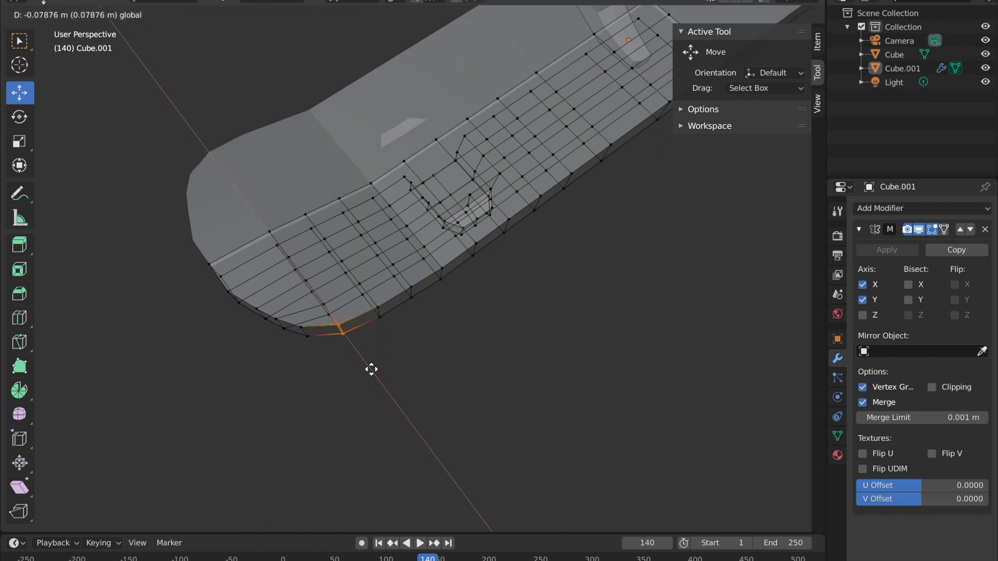
pyautogui.moveTo(371, 369); pyautogui.dragTo(368, 368)
pyautogui.click(295, 379)
pyautogui.click(309, 350)
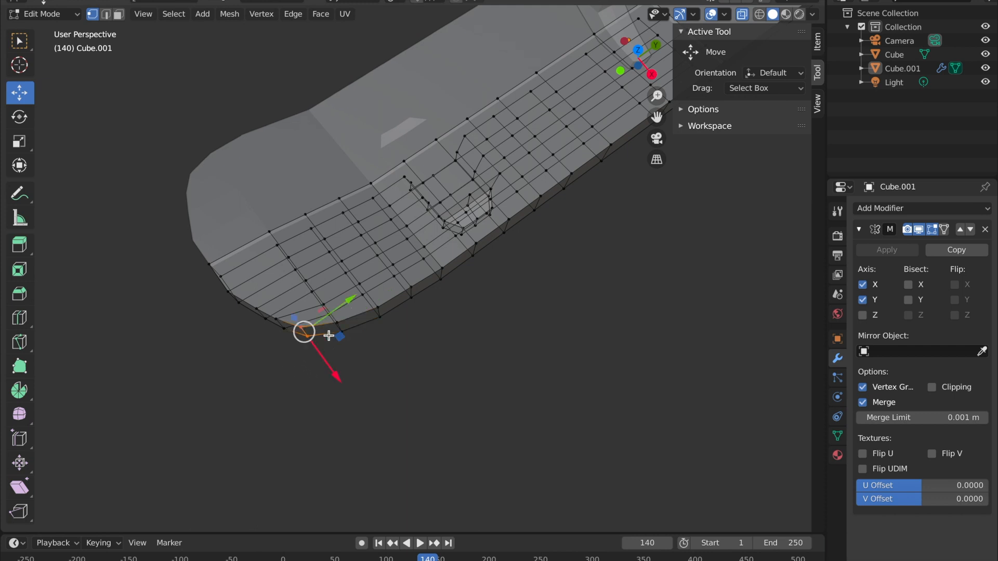
pyautogui.moveTo(333, 375); pyautogui.dragTo(322, 395)
pyautogui.click(259, 352)
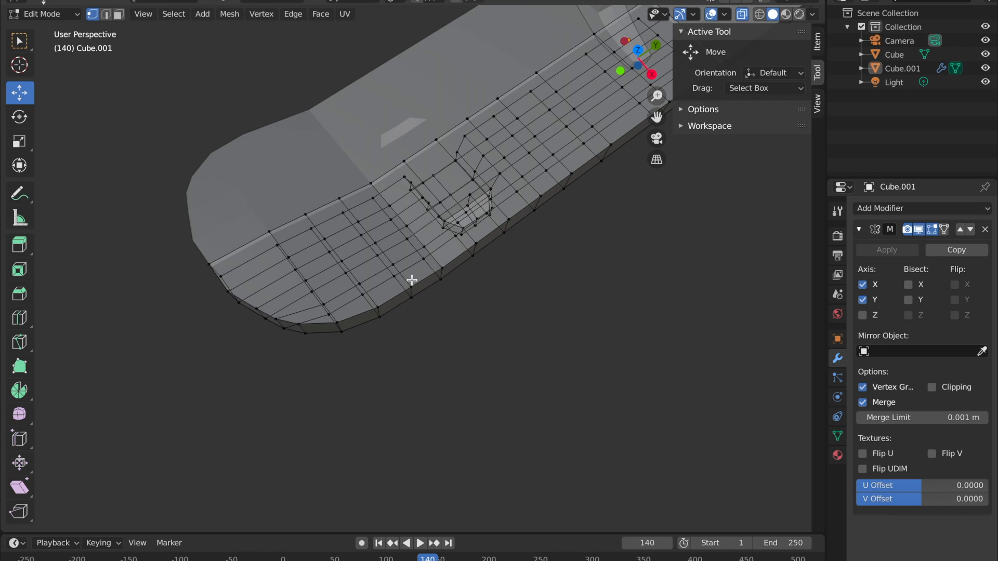
# Try to nudge the deck's side-edge vertices just behind the rounded tip along X, and undo the last change
pyautogui.click(416, 301)
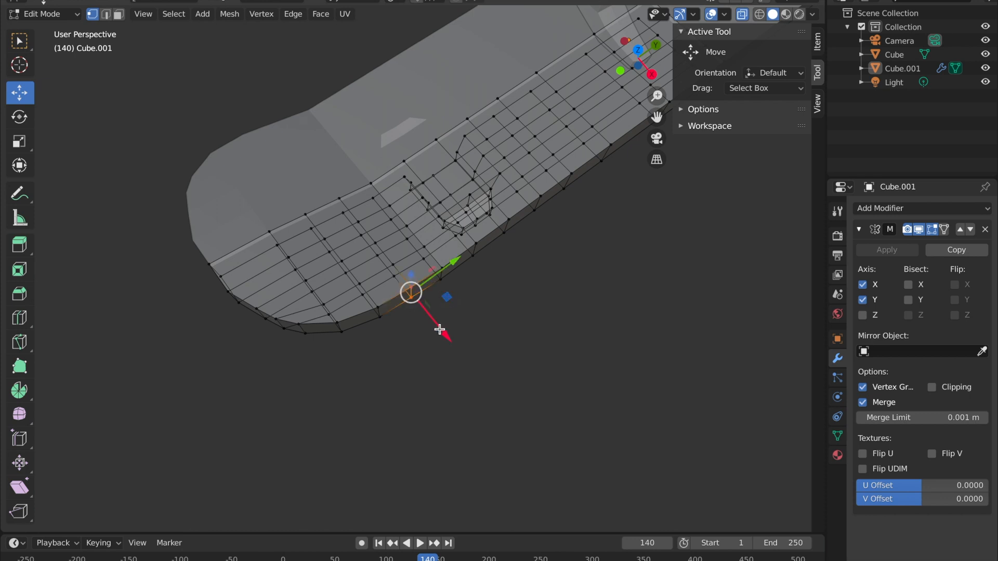
pyautogui.moveTo(439, 327); pyautogui.dragTo(437, 327)
pyautogui.moveTo(535, 342); pyautogui.dragTo(548, 334)
pyautogui.click(541, 344)
pyautogui.moveTo(533, 357); pyautogui.dragTo(564, 373, button='middle')
pyautogui.hotkey('ctrl', 'z')
pyautogui.click(590, 362)
pyautogui.moveTo(597, 334); pyautogui.dragTo(516, 237, button='middle')
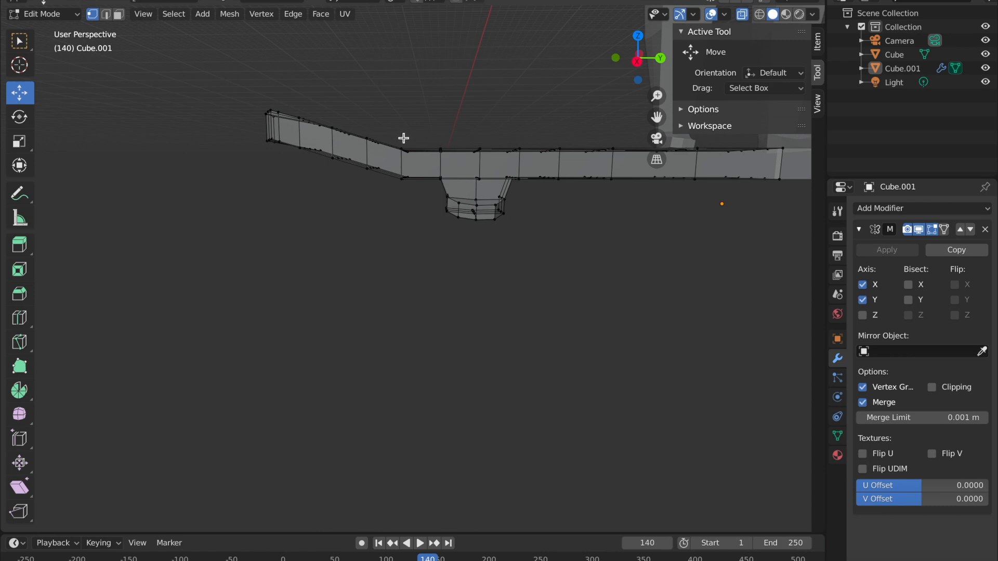
# Return to Object Mode, turn off X-ray and inspect the whole skateboard beneath the character from several sides
pyautogui.moveTo(465, 117); pyautogui.dragTo(560, 279, button='middle')
pyautogui.moveTo(598, 320); pyautogui.dragTo(636, 322, button='middle')
pyautogui.scroll(-4, 636, 321)
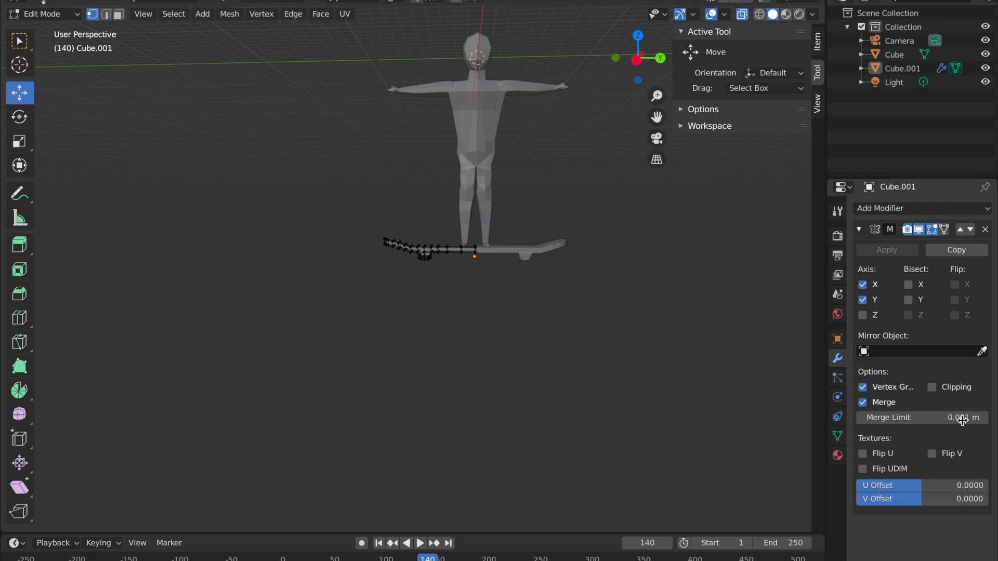
pyautogui.moveTo(700, 255); pyautogui.dragTo(498, 206, button='middle')
pyautogui.press('Tab')
pyautogui.moveTo(556, 254); pyautogui.dragTo(642, 150, button='middle')
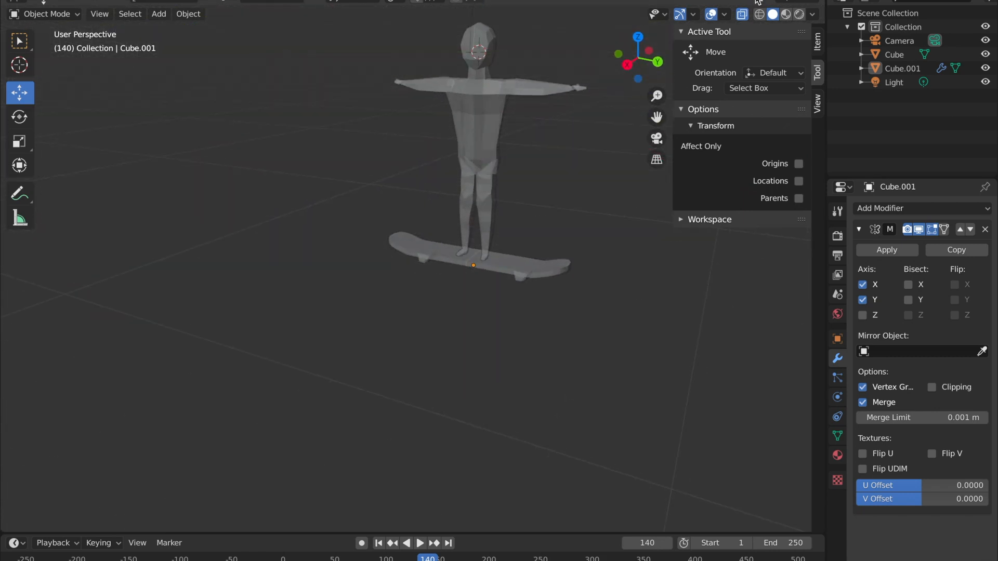
pyautogui.moveTo(575, 332); pyautogui.dragTo(156, 267, button='middle')
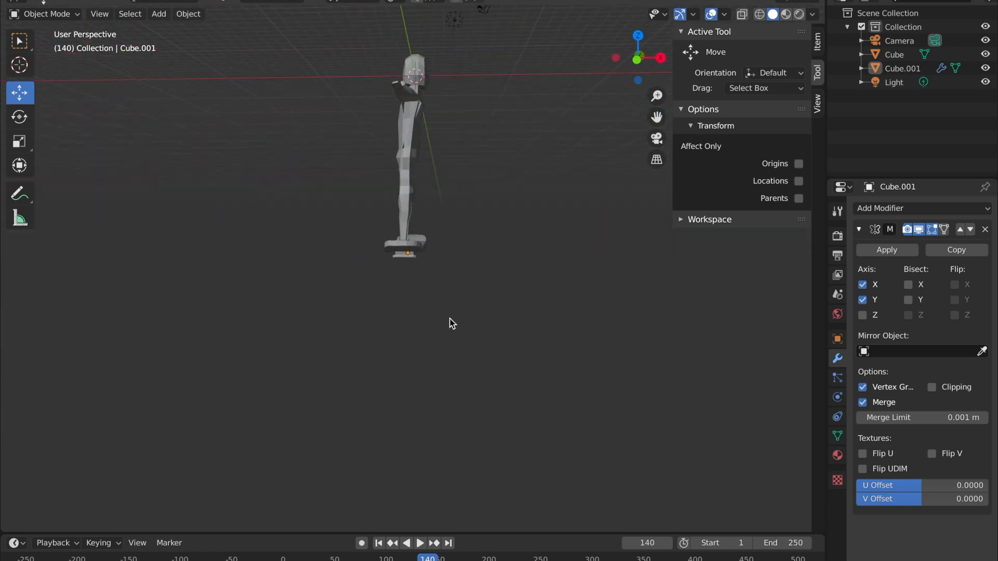
pyautogui.moveTo(428, 285); pyautogui.dragTo(364, 284, button='middle')
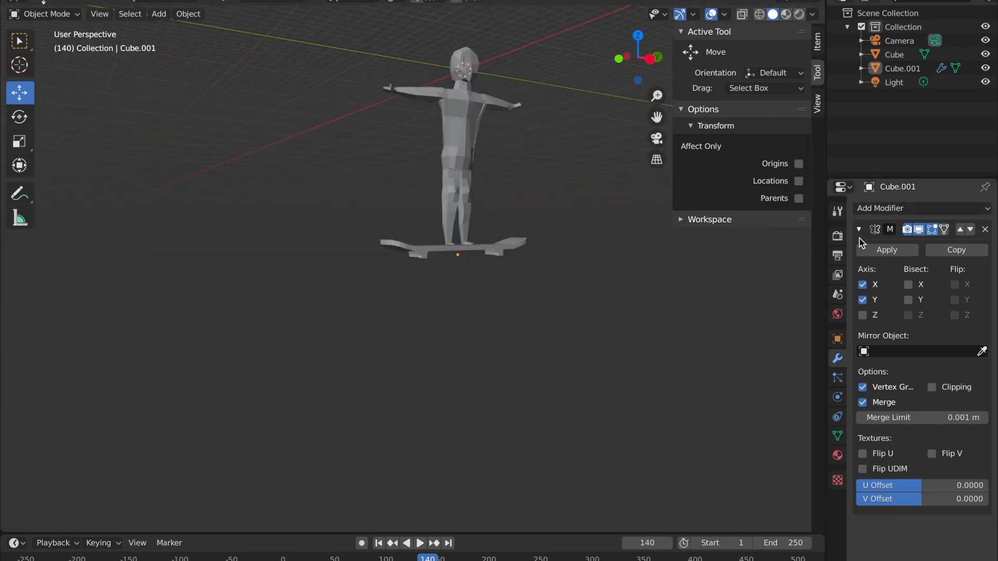
# Apply the skateboard's Mirror modifier in Object Mode
pyautogui.scroll(4, 541, 312)
pyautogui.moveTo(589, 279)
pyautogui.mouseDown(button='middle')
pyautogui.moveTo(525, 304)
pyautogui.moveTo(508, 282)
pyautogui.moveTo(587, 240)
pyautogui.moveTo(617, 249)
pyautogui.moveTo(632, 272)
pyautogui.moveTo(577, 294)
pyautogui.moveTo(522, 274)
pyautogui.moveTo(418, 273)
pyautogui.moveTo(555, 249)
pyautogui.moveTo(597, 320)
pyautogui.moveTo(581, 293)
pyautogui.mouseUp(button='middle')
pyautogui.scroll(3, 584, 292)
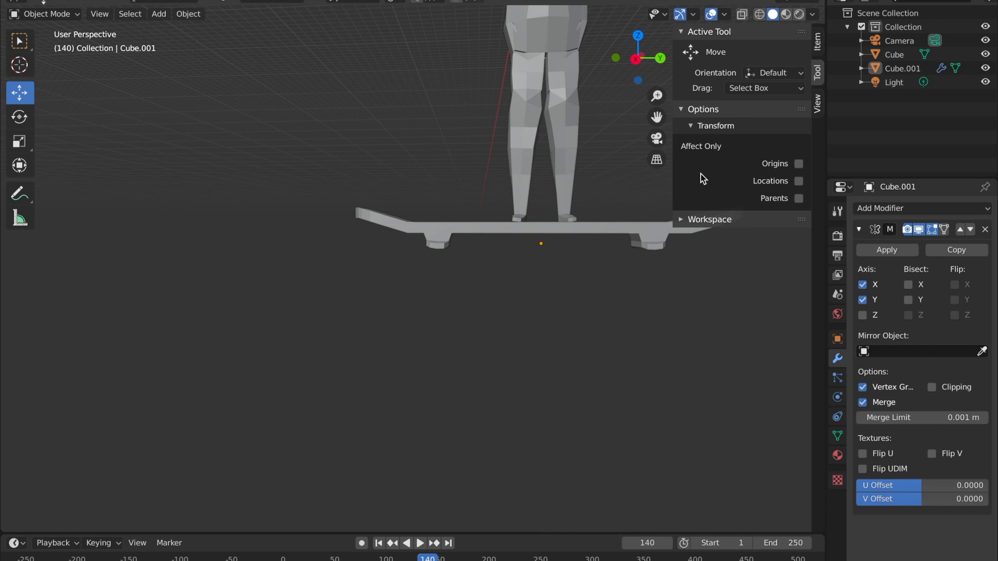
pyautogui.click(40, 14)
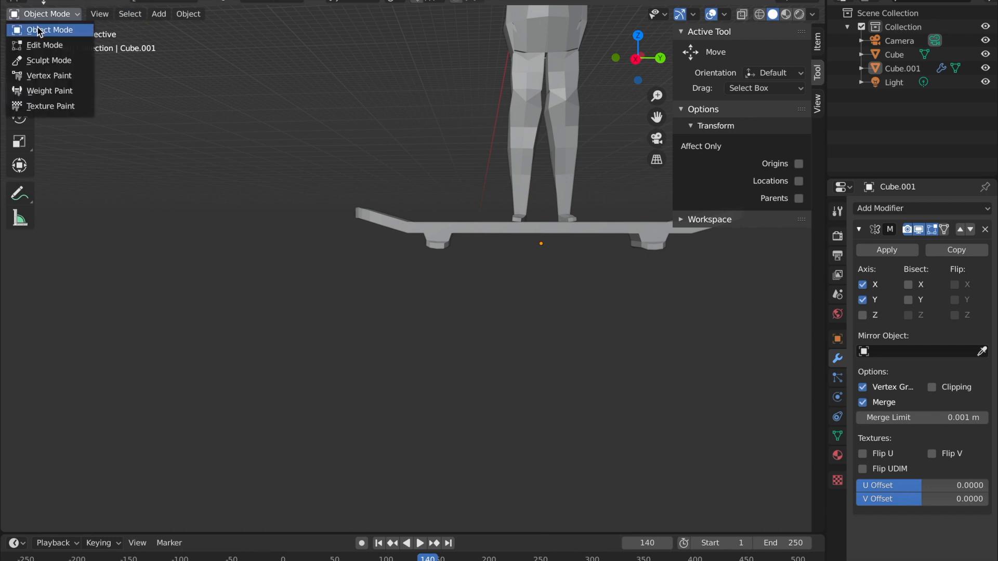
pyautogui.click(51, 15)
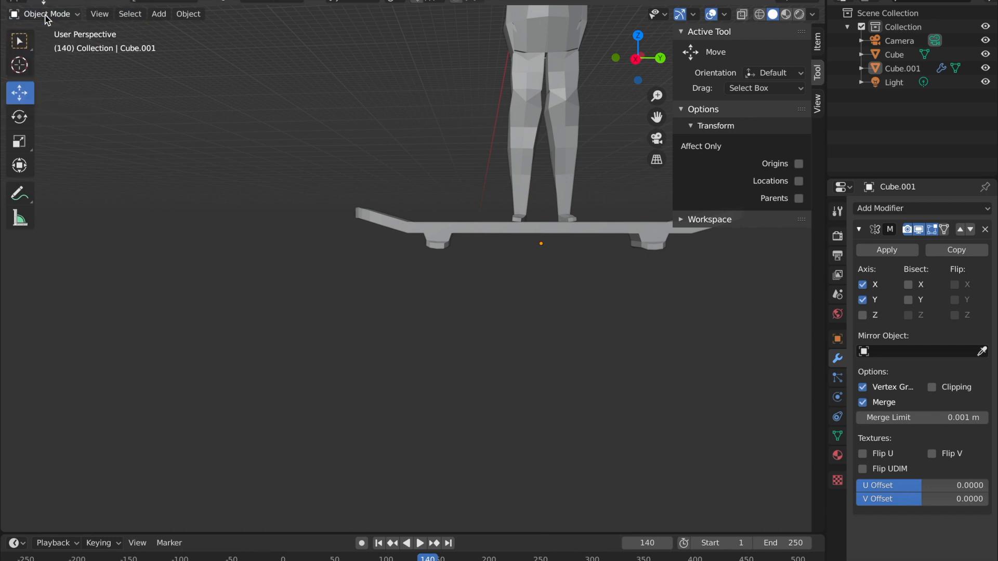
pyautogui.click(867, 252)
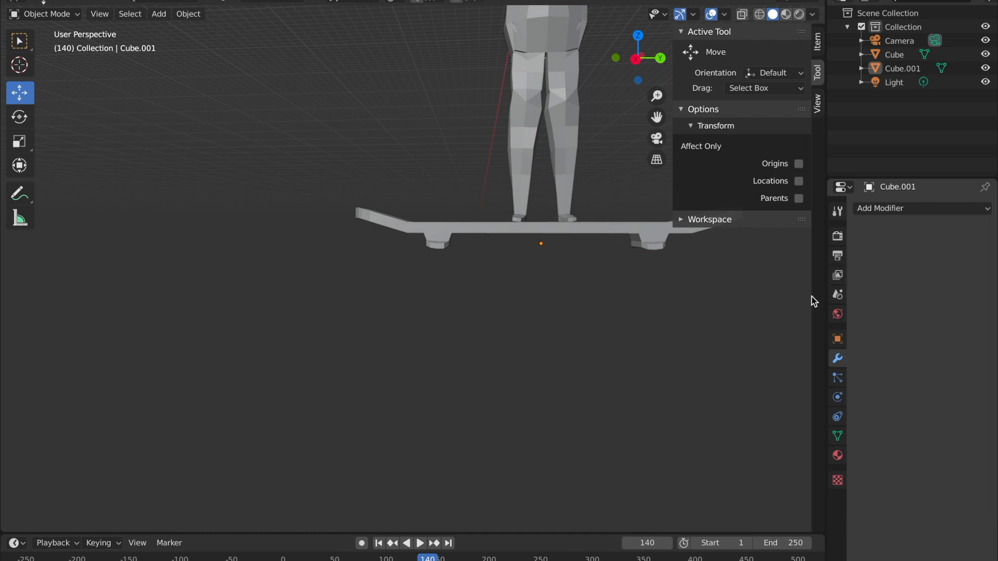
# Add a torus mesh for a wheel and move it down along Z to just below the middle of the skateboard
pyautogui.moveTo(679, 301); pyautogui.dragTo(474, 260, button='middle')
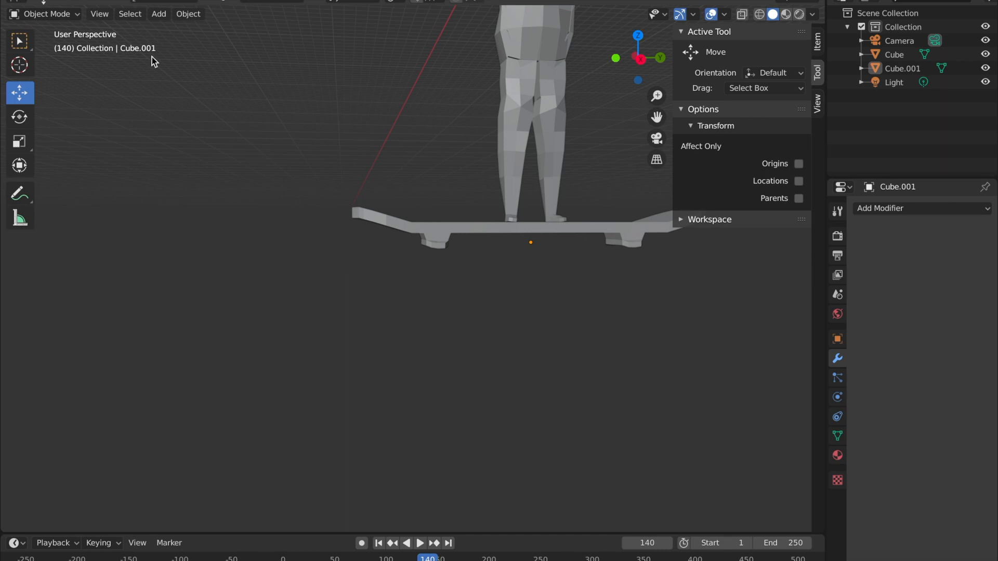
pyautogui.click(162, 19)
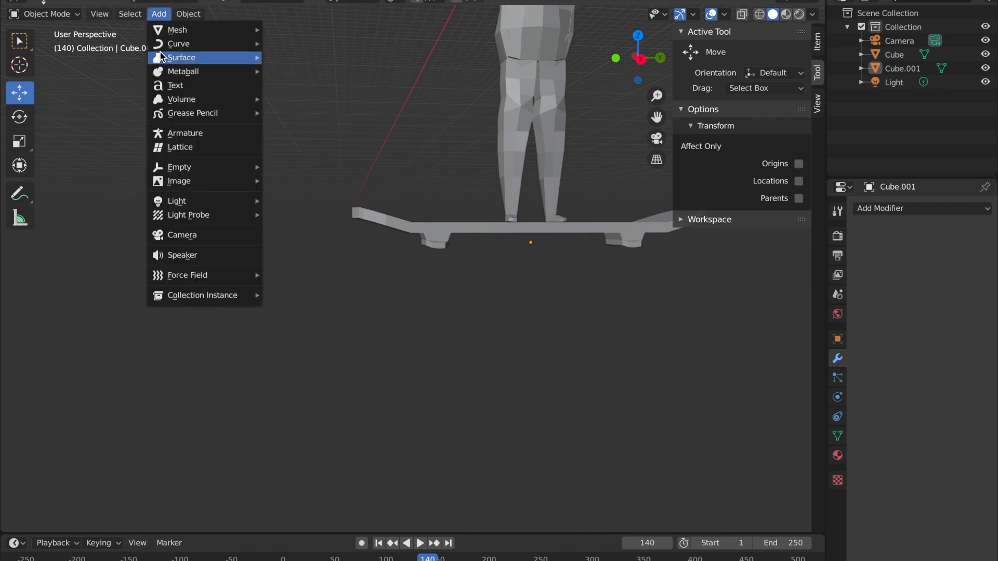
pyautogui.moveTo(177, 32)
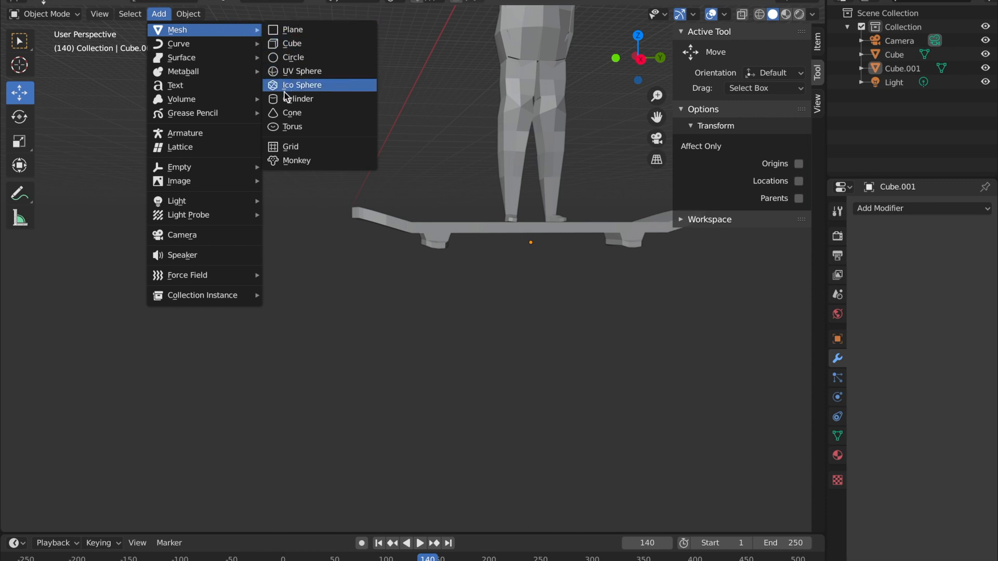
pyautogui.click(286, 130)
pyautogui.scroll(-5, 512, 135)
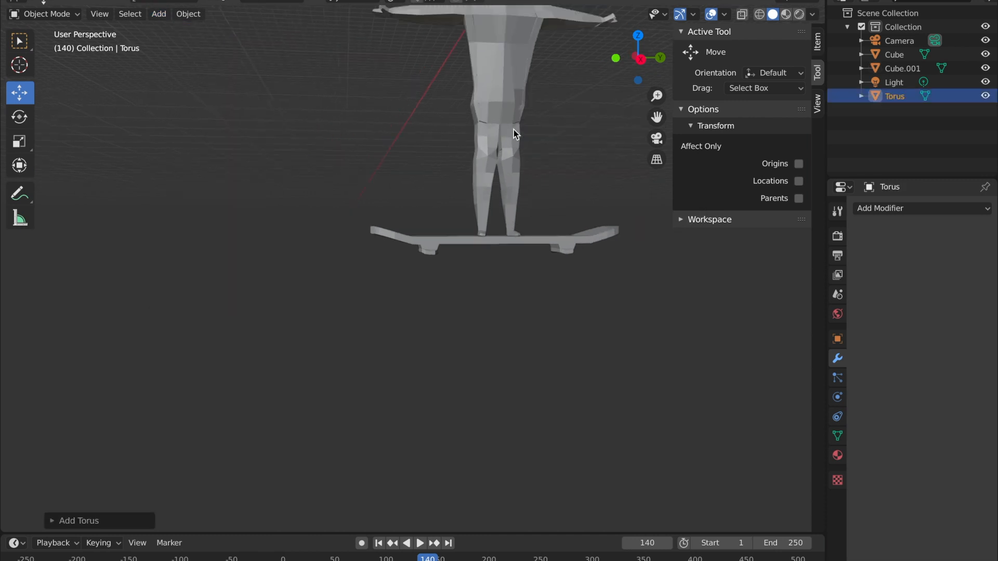
pyautogui.moveTo(463, 47); pyautogui.dragTo(472, 236)
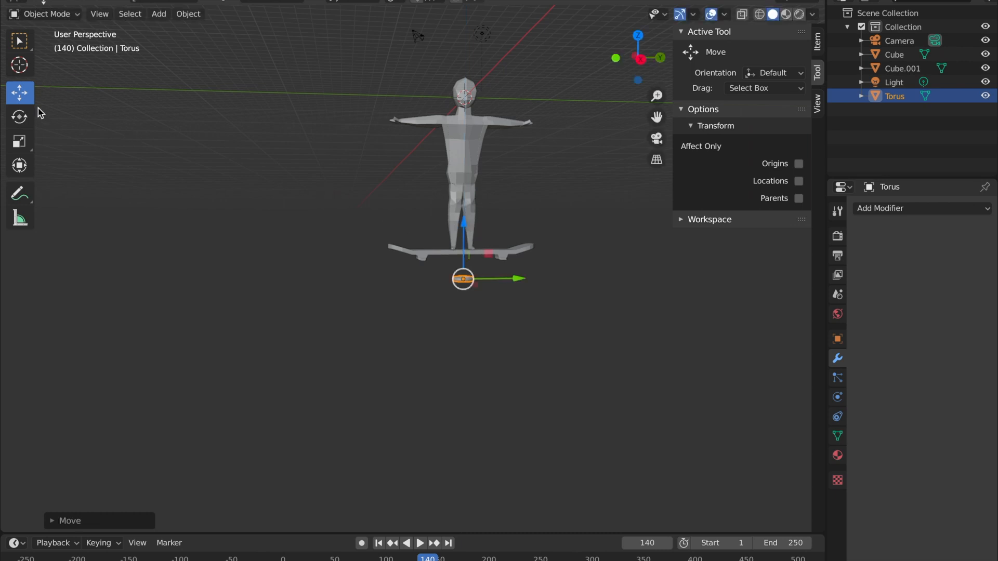
# Rotate the torus about the Y axis until it stands upright like a wheel facing the board's side
pyautogui.click(20, 116)
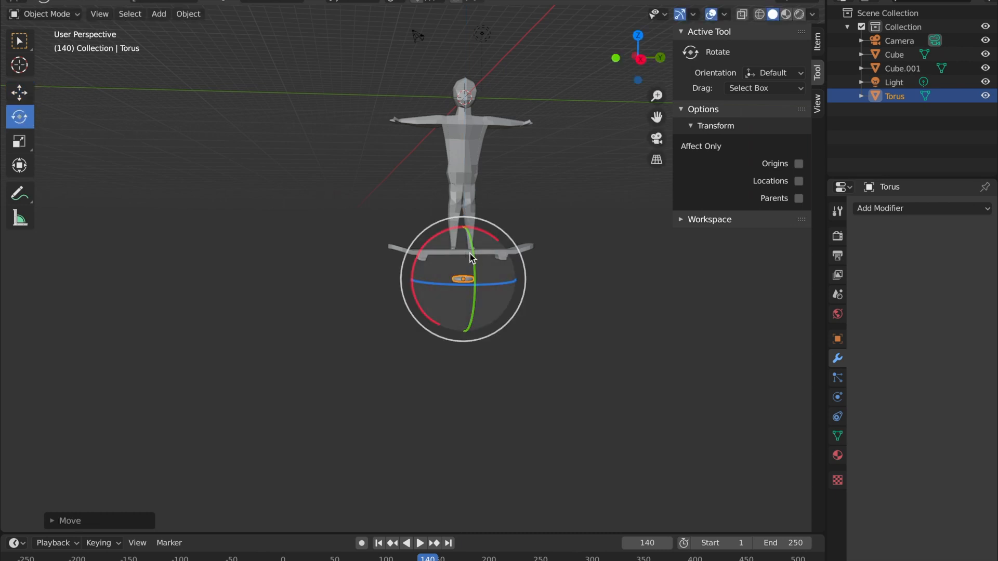
pyautogui.moveTo(472, 258); pyautogui.dragTo(466, 292)
pyautogui.moveTo(588, 296); pyautogui.dragTo(708, 293, button='middle')
pyautogui.scroll(-1, 706, 289)
pyautogui.moveTo(472, 261); pyautogui.dragTo(464, 243)
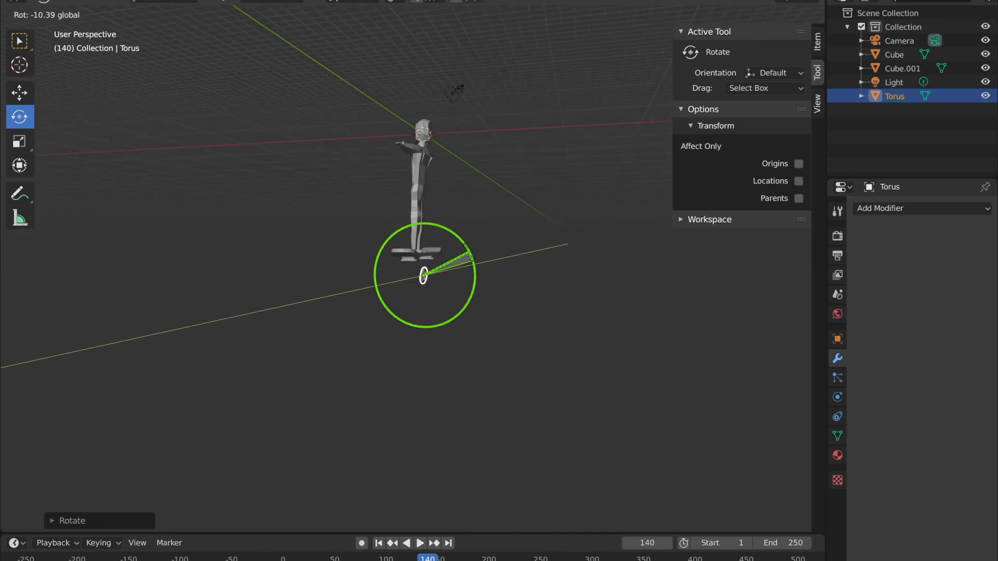
pyautogui.moveTo(466, 245); pyautogui.dragTo(395, 289)
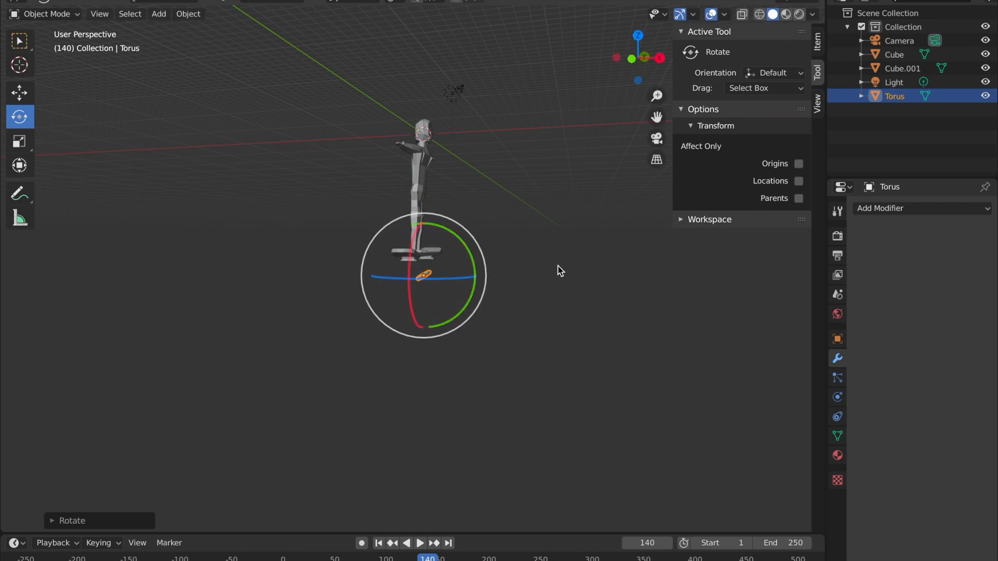
pyautogui.click(580, 244)
pyautogui.click(429, 281)
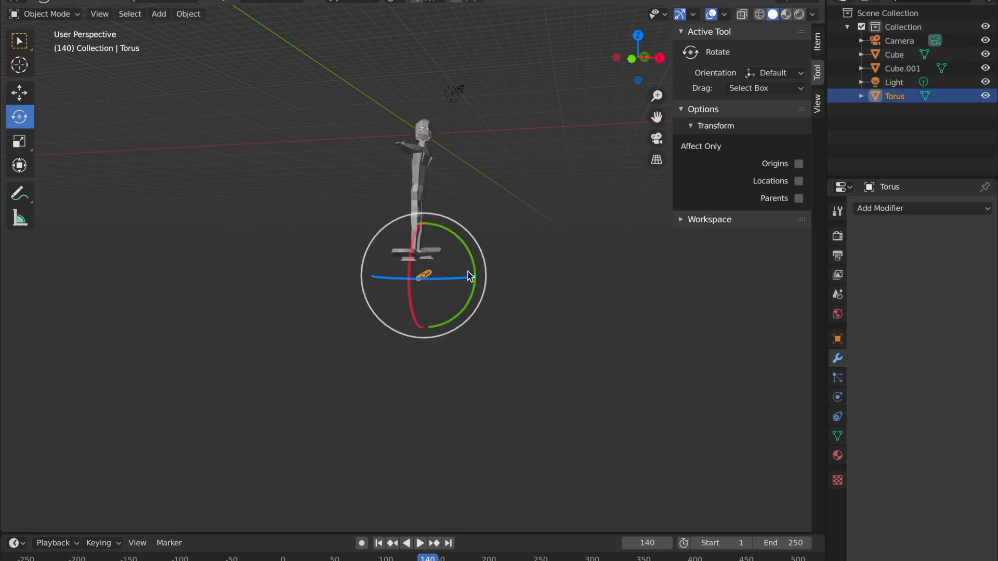
pyautogui.moveTo(471, 271); pyautogui.dragTo(452, 228)
pyautogui.click(603, 246)
pyautogui.moveTo(603, 246); pyautogui.dragTo(447, 323, button='middle')
pyautogui.scroll(4, 472, 286)
pyautogui.moveTo(472, 286); pyautogui.dragTo(573, 147, button='middle')
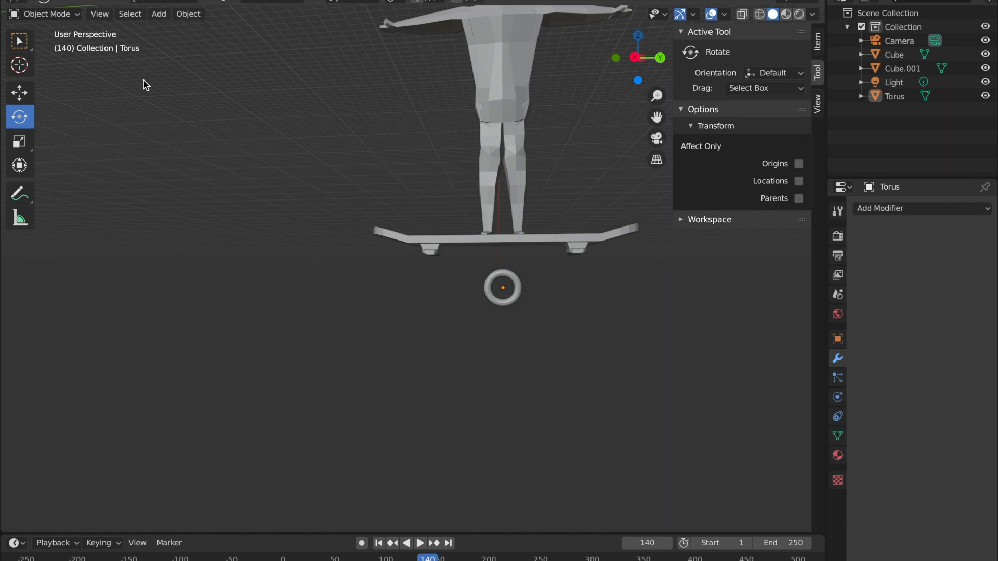
# Move the torus along Y until it sits below one of the truck blocks
pyautogui.click(20, 92)
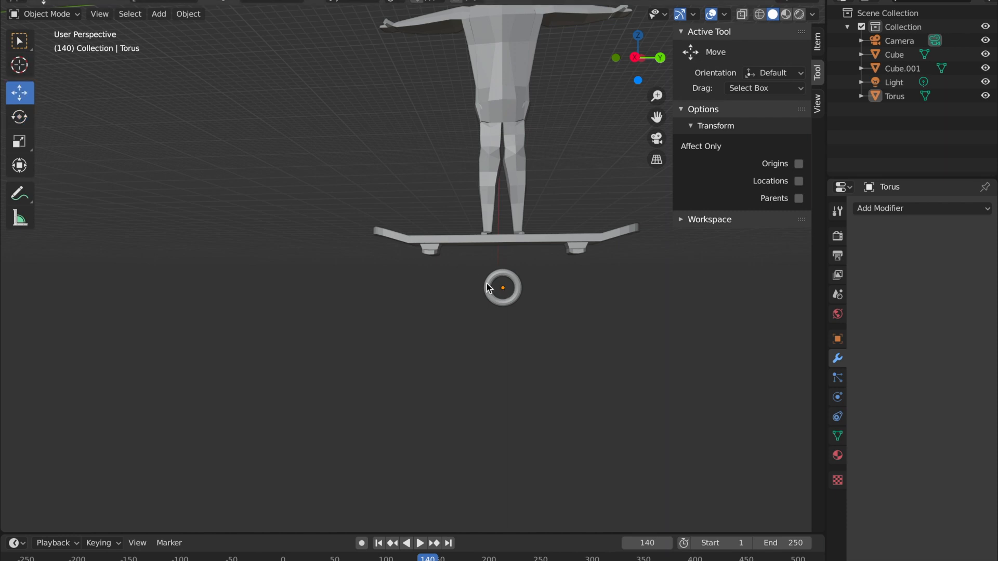
pyautogui.click(507, 290)
pyautogui.moveTo(556, 288); pyautogui.dragTo(477, 286)
# Rotate the torus slightly about the Y axis until it stands exactly vertical when seen from the end of the board
pyautogui.moveTo(572, 253); pyautogui.dragTo(418, 250, button='middle')
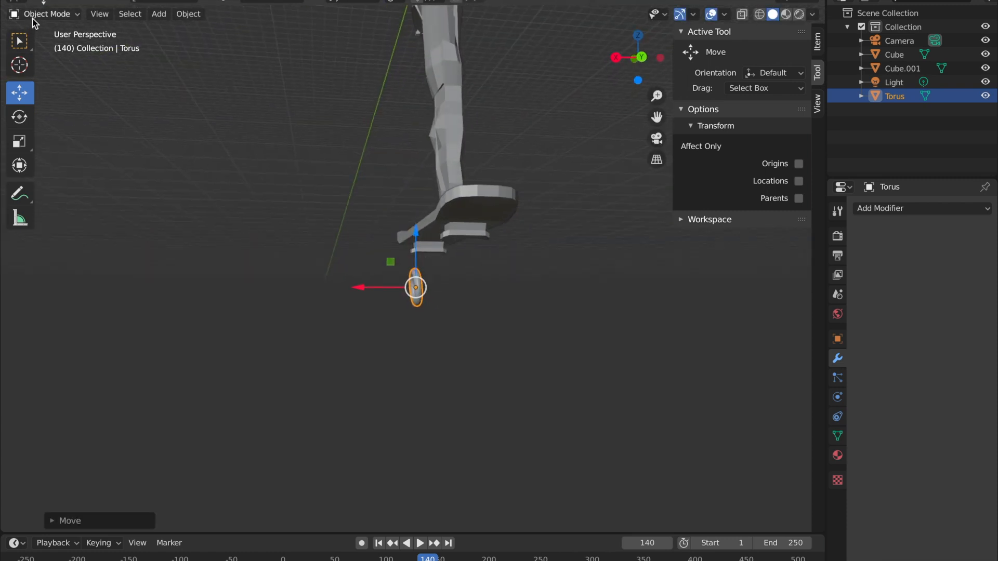
pyautogui.click(19, 116)
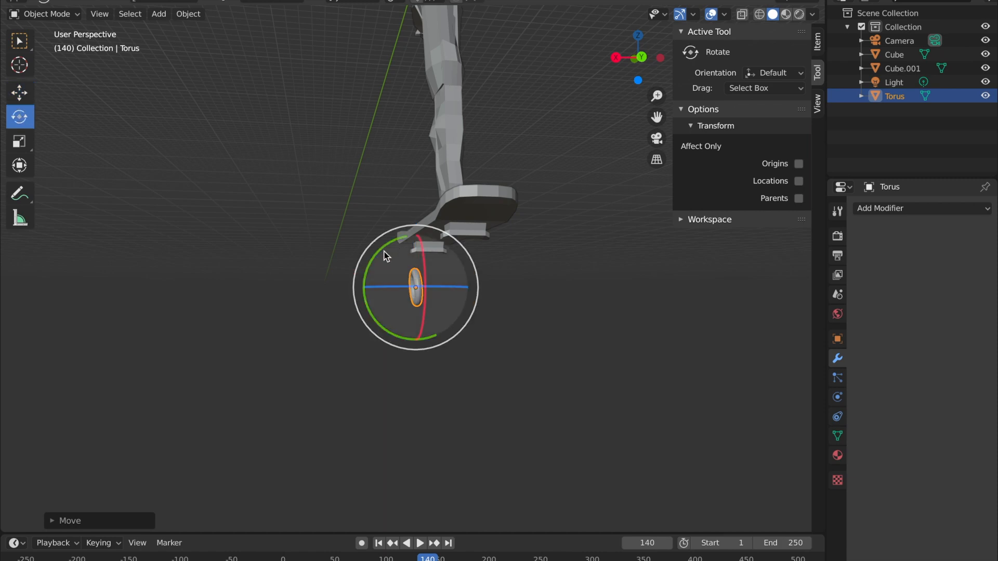
pyautogui.moveTo(386, 254); pyautogui.dragTo(462, 275)
pyautogui.click(541, 265)
pyautogui.moveTo(544, 257); pyautogui.dragTo(526, 264, button='middle')
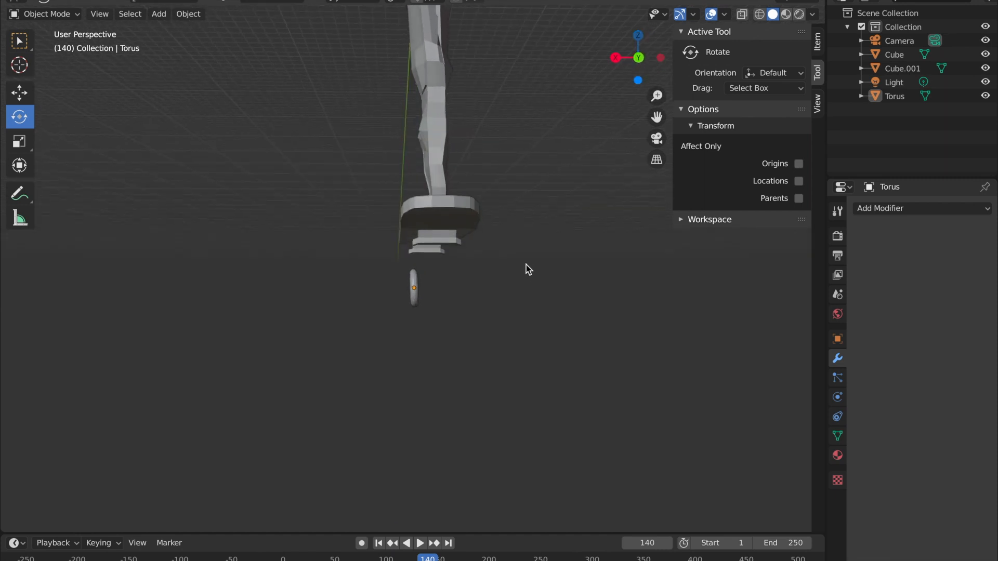
pyautogui.click(411, 289)
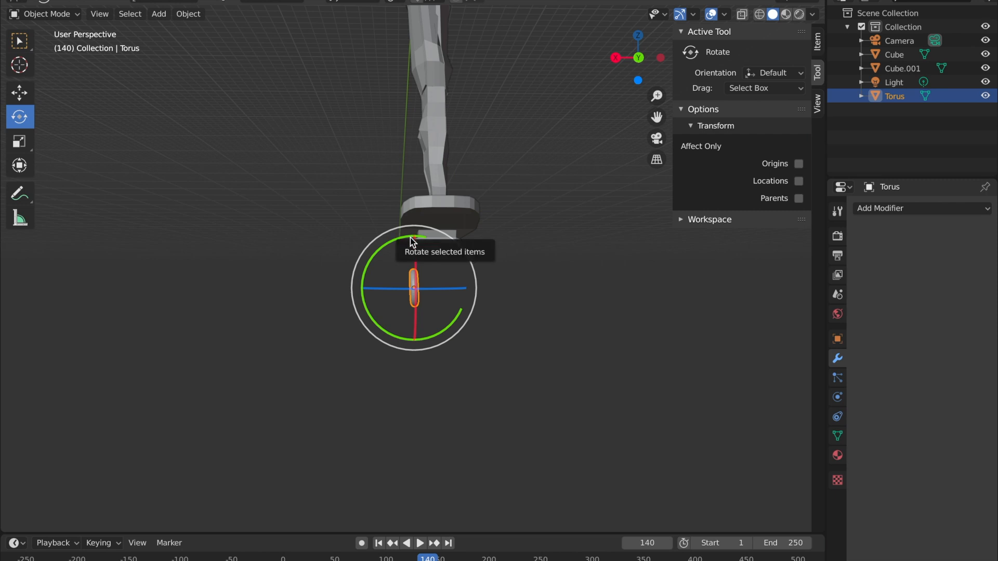
pyautogui.moveTo(421, 237); pyautogui.dragTo(800, 531)
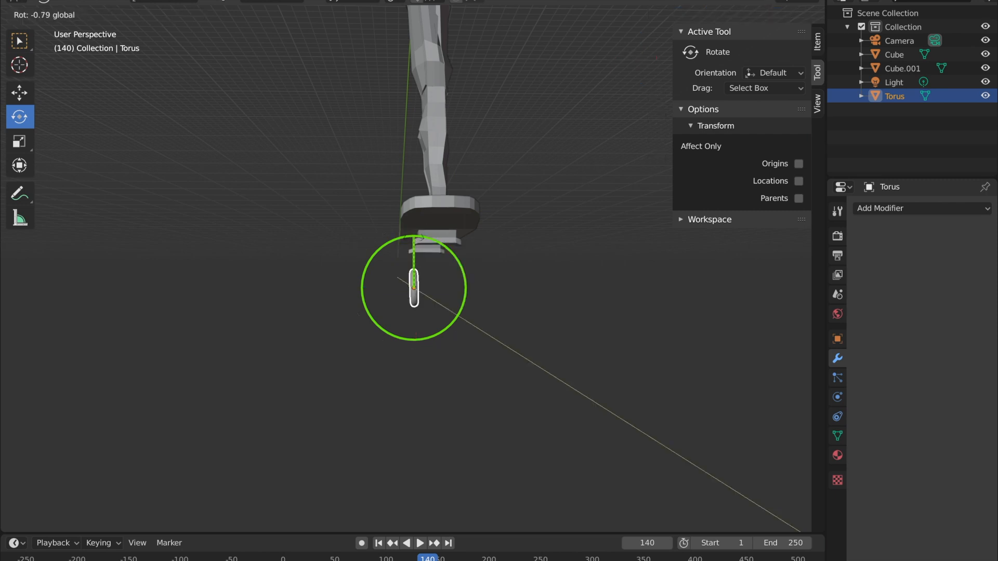
pyautogui.moveTo(414, 238); pyautogui.dragTo(414, 238)
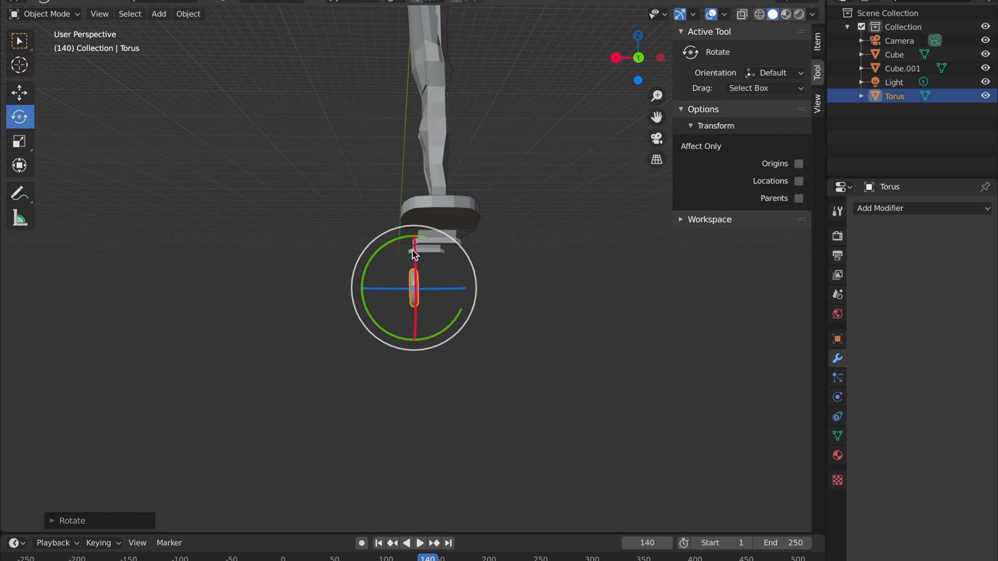
pyautogui.moveTo(416, 236); pyautogui.dragTo(418, 237)
pyautogui.moveTo(419, 238); pyautogui.dragTo(426, 243)
pyautogui.click(449, 285)
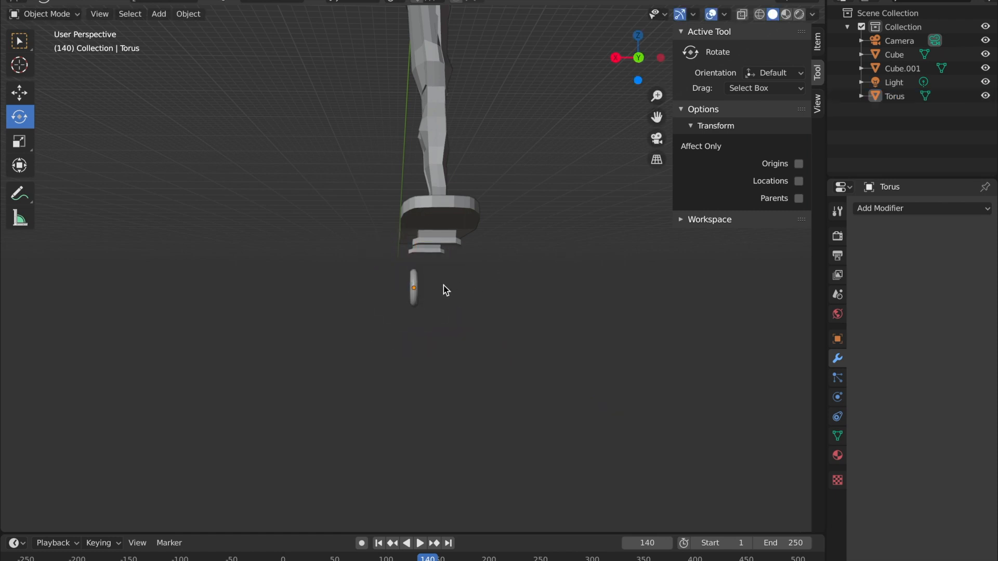
# Move the torus up along Z until it overlaps the side of the truck block under the deck
pyautogui.click(414, 293)
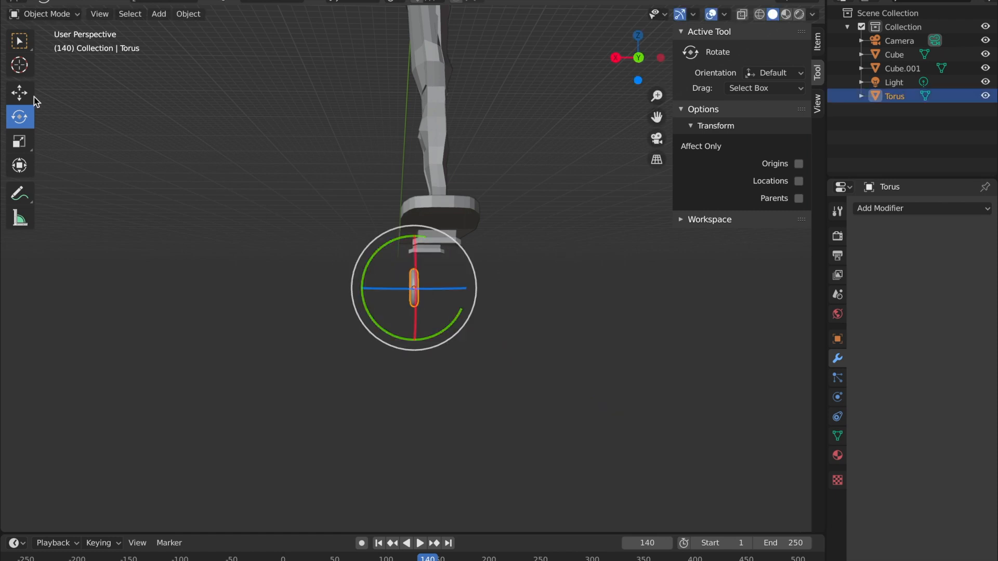
pyautogui.click(19, 92)
pyautogui.moveTo(415, 250); pyautogui.dragTo(414, 212)
pyautogui.moveTo(497, 238); pyautogui.dragTo(636, 244, button='middle')
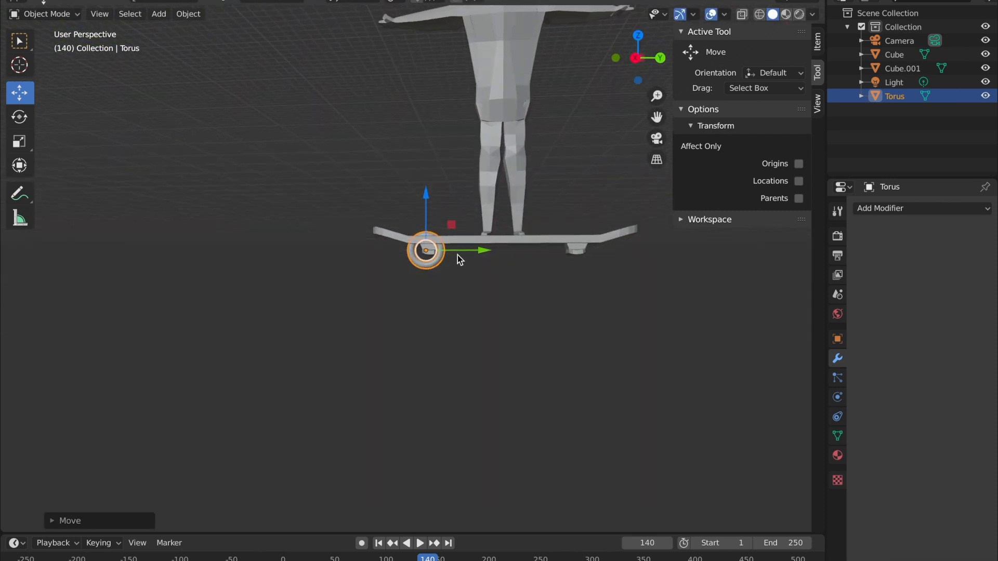
pyautogui.moveTo(452, 226)
pyautogui.mouseDown()
pyautogui.moveTo(441, 229)
pyautogui.moveTo(454, 226)
pyautogui.mouseUp()
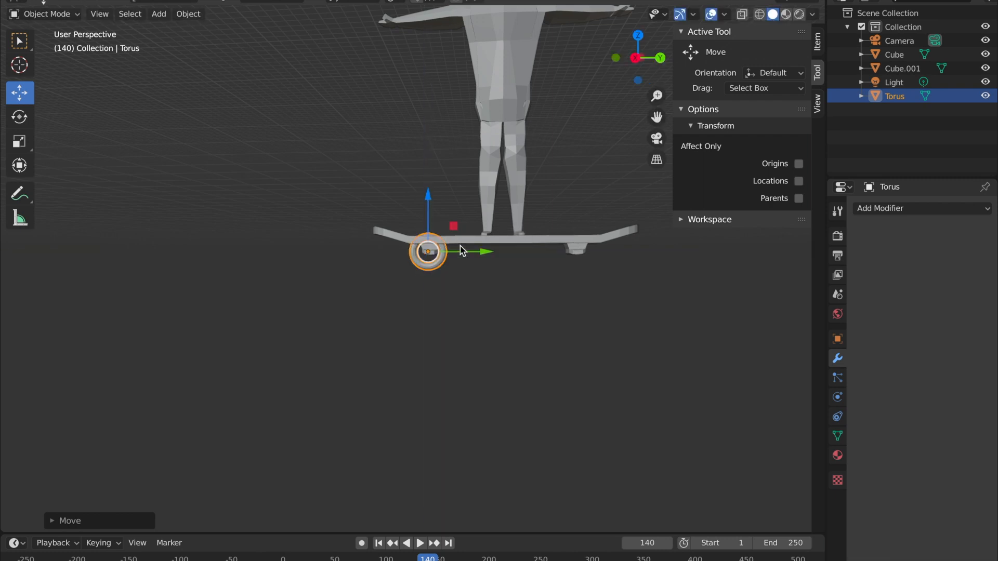
pyautogui.hotkey('ctrl', 'z')
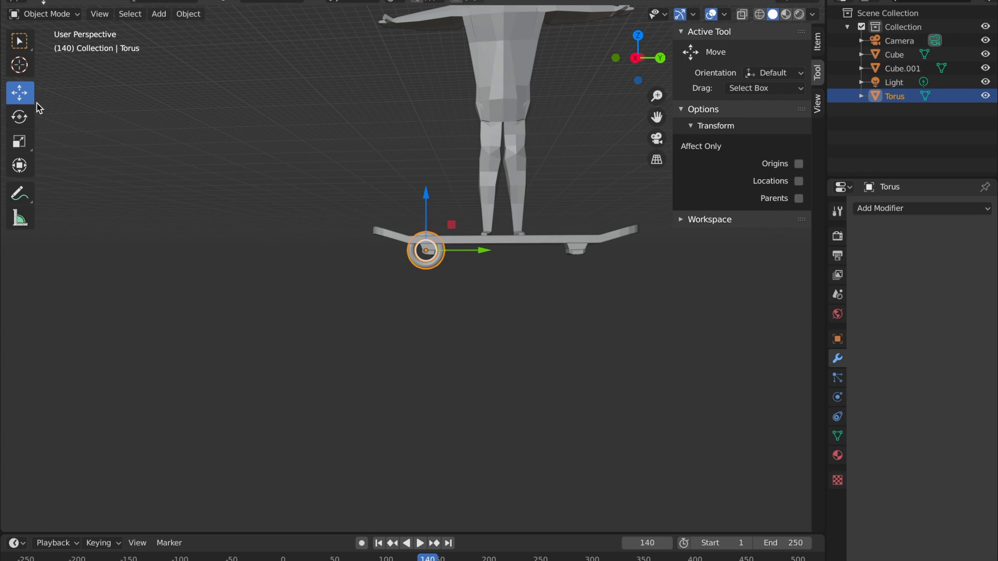
# Scale the torus down in the YZ plane to a small wheel matching the truck block's size
pyautogui.click(20, 137)
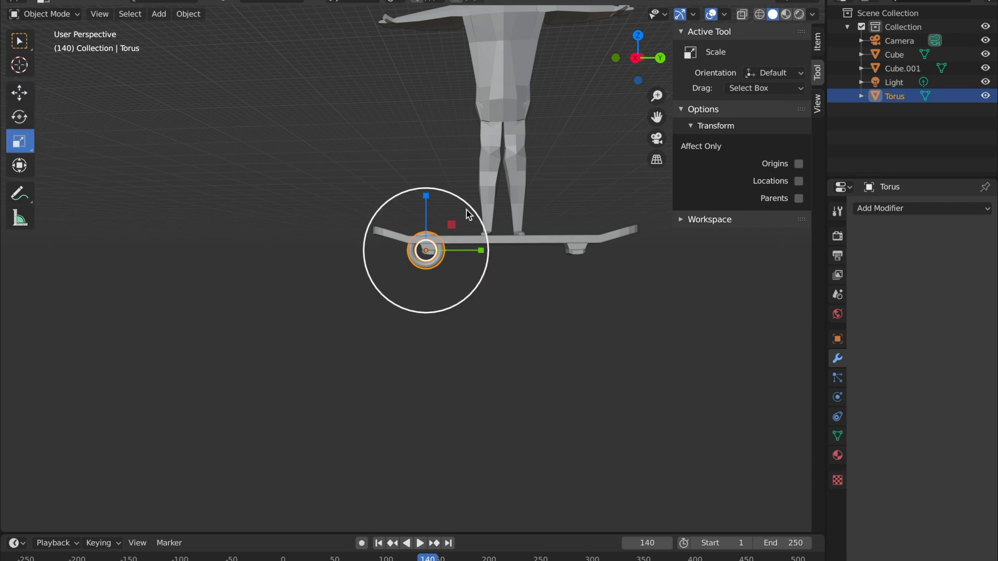
pyautogui.moveTo(453, 225); pyautogui.dragTo(450, 252)
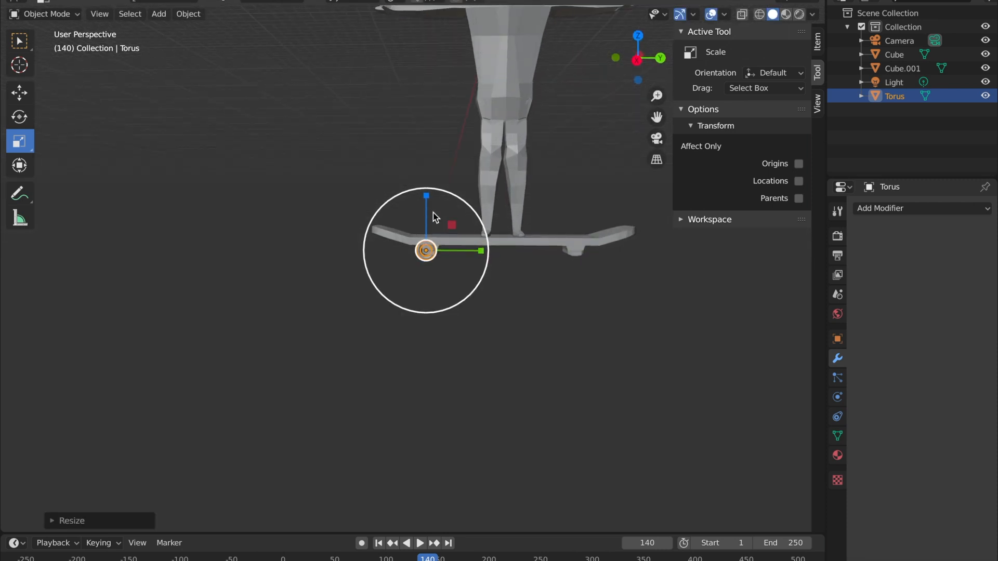
pyautogui.moveTo(426, 196); pyautogui.dragTo(425, 208)
# Nudge the small torus down along Z and sideways along Y to centre it on the truck block
pyautogui.click(20, 93)
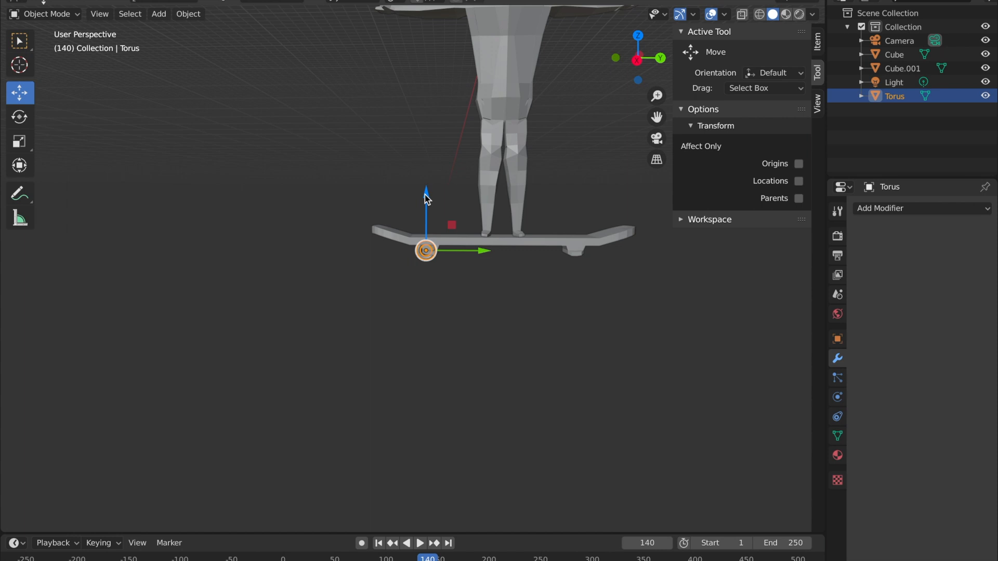
pyautogui.moveTo(426, 193); pyautogui.dragTo(425, 198)
pyautogui.moveTo(455, 247); pyautogui.dragTo(462, 247)
pyautogui.click(475, 300)
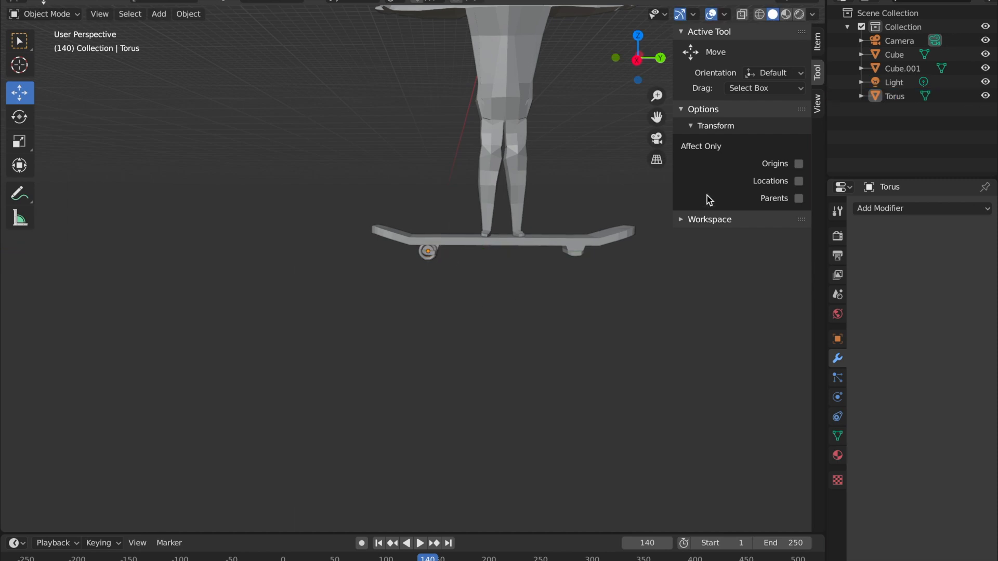
# Widen the torus wheel along the X axis and shift it outward along X to the end of the truck
pyautogui.moveTo(585, 199); pyautogui.dragTo(443, 148, button='middle')
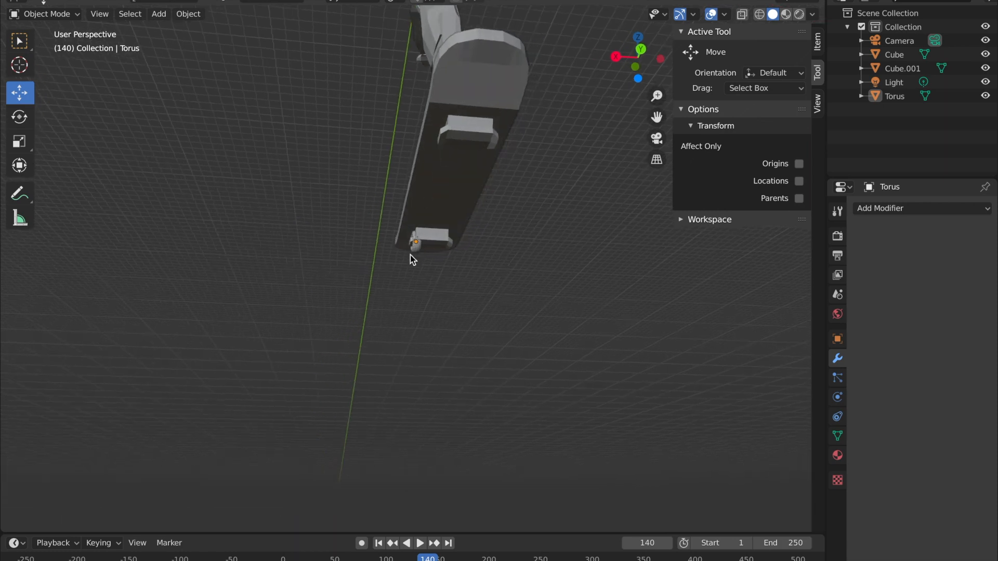
pyautogui.click(421, 247)
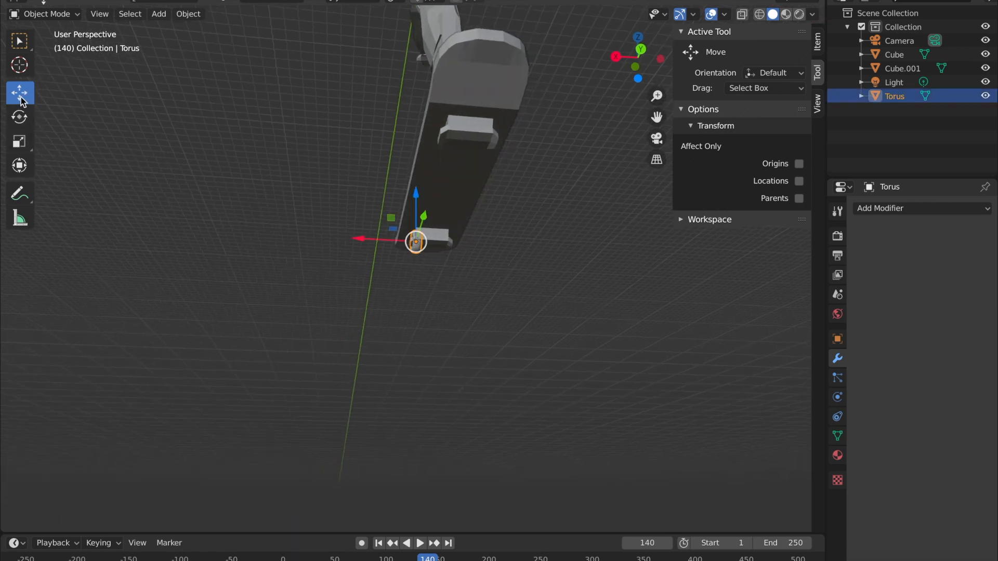
pyautogui.click(26, 143)
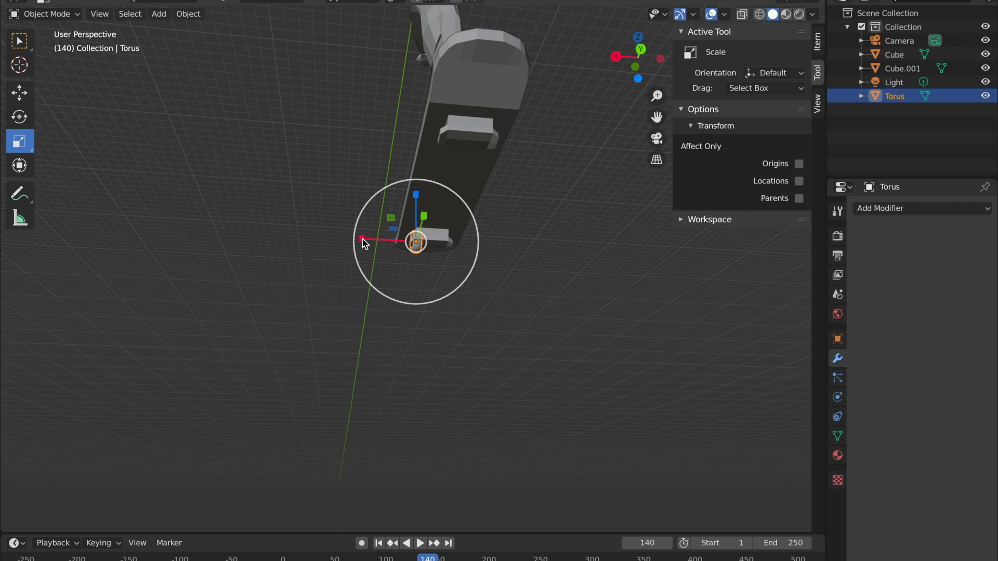
pyautogui.moveTo(363, 241); pyautogui.dragTo(349, 238)
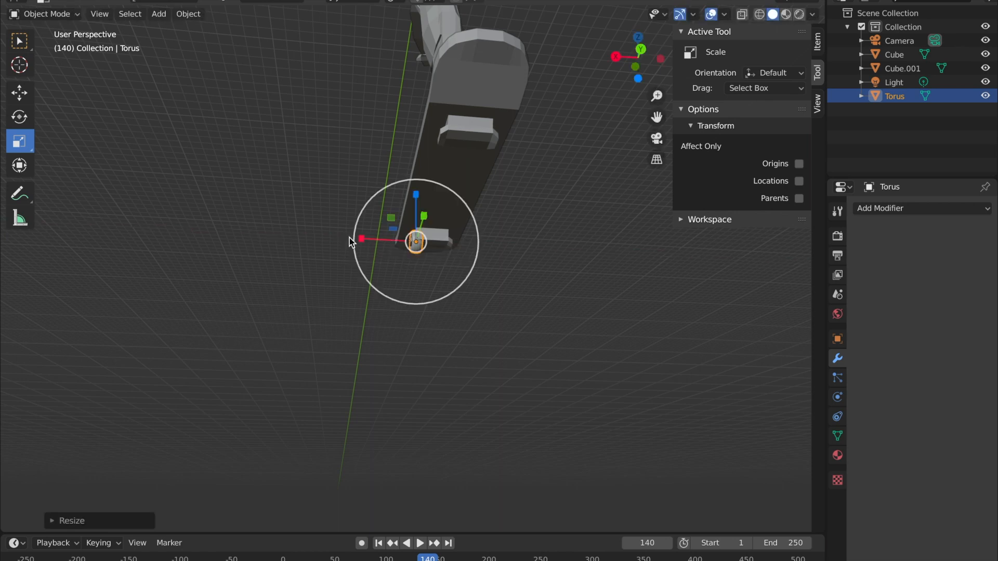
pyautogui.click(15, 98)
pyautogui.moveTo(383, 241); pyautogui.dragTo(374, 244)
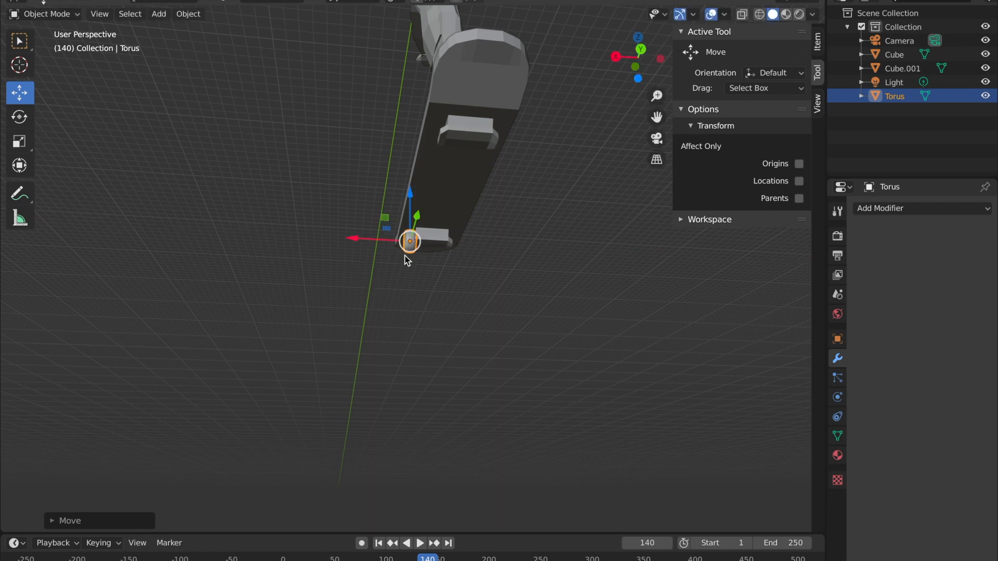
# Copy the torus wheel and paste a duplicate in the same place
pyautogui.rightClick(384, 240)
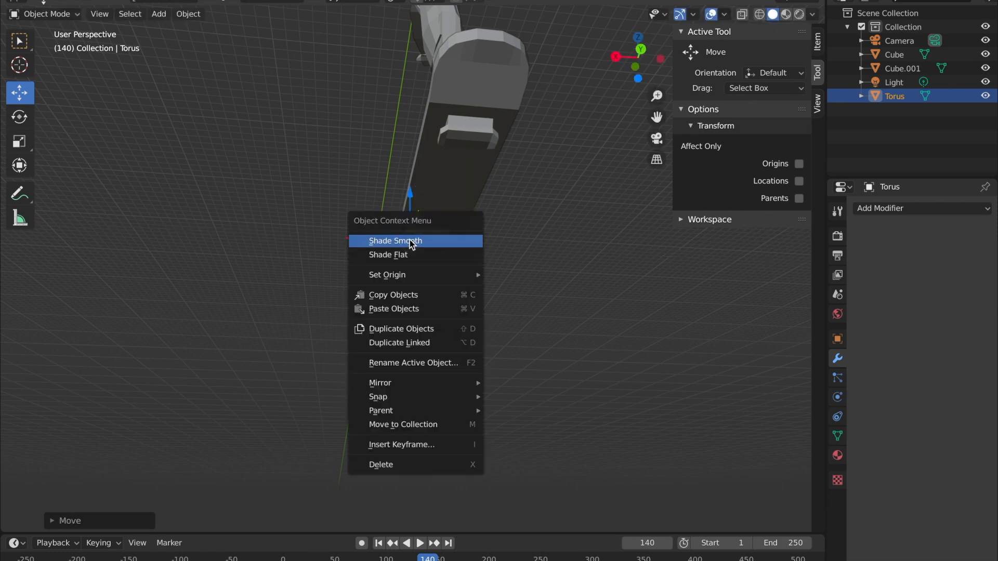
pyautogui.click(394, 300)
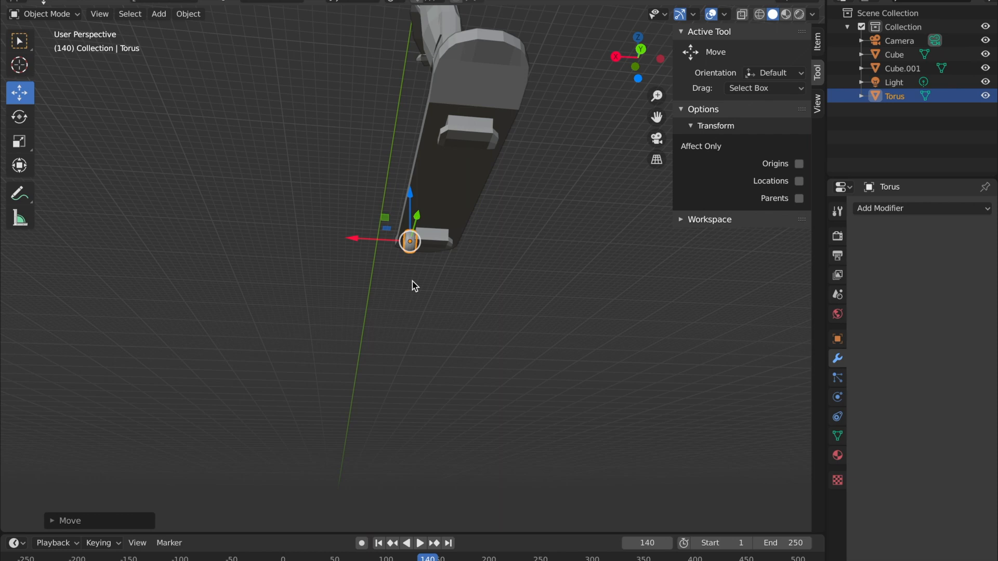
pyautogui.click(528, 251)
pyautogui.rightClick(477, 251)
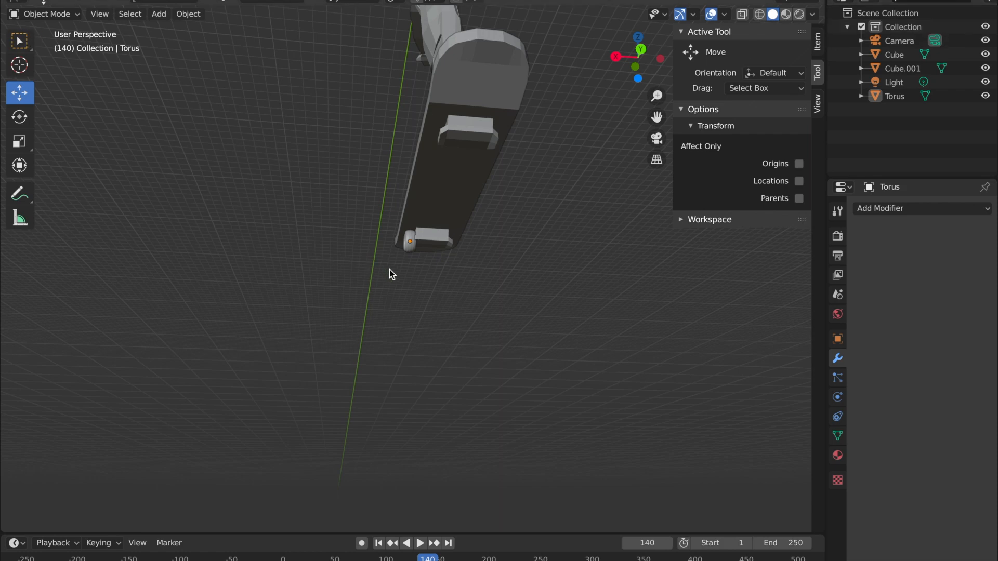
pyautogui.hotkey('ctrl', 'v')
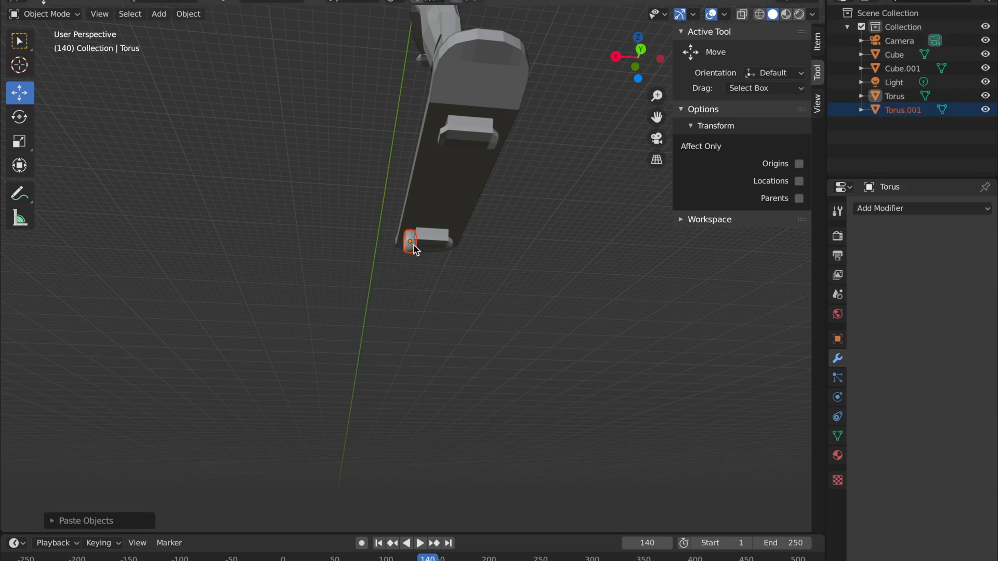
# Select one of the two overlapping wheels, lower it along Z below the board and slide it along X toward the truck's opposite end
pyautogui.keyDown('shift'); pyautogui.moveTo(435, 258); pyautogui.dragTo(407, 258); pyautogui.keyUp('shift')
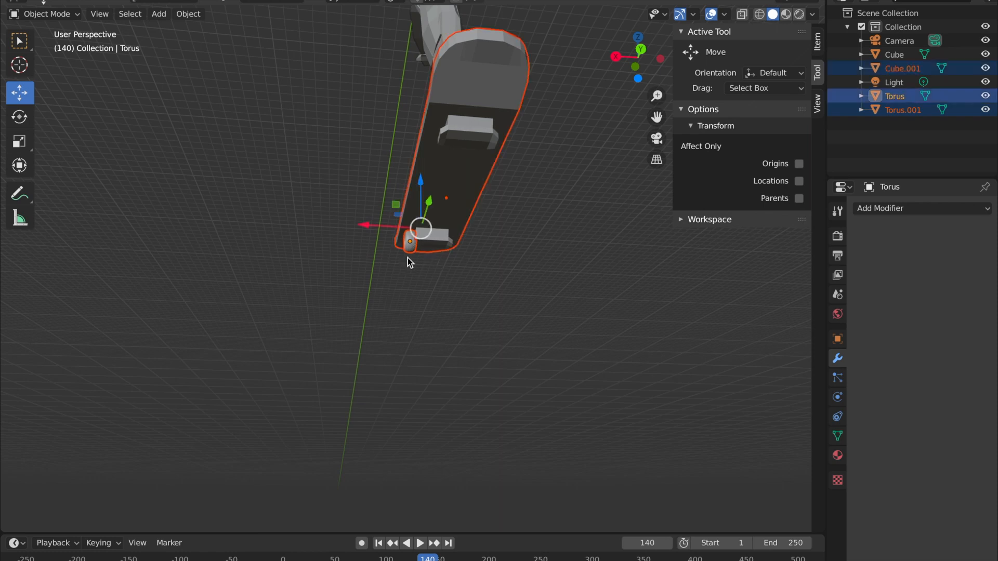
pyautogui.click(415, 283)
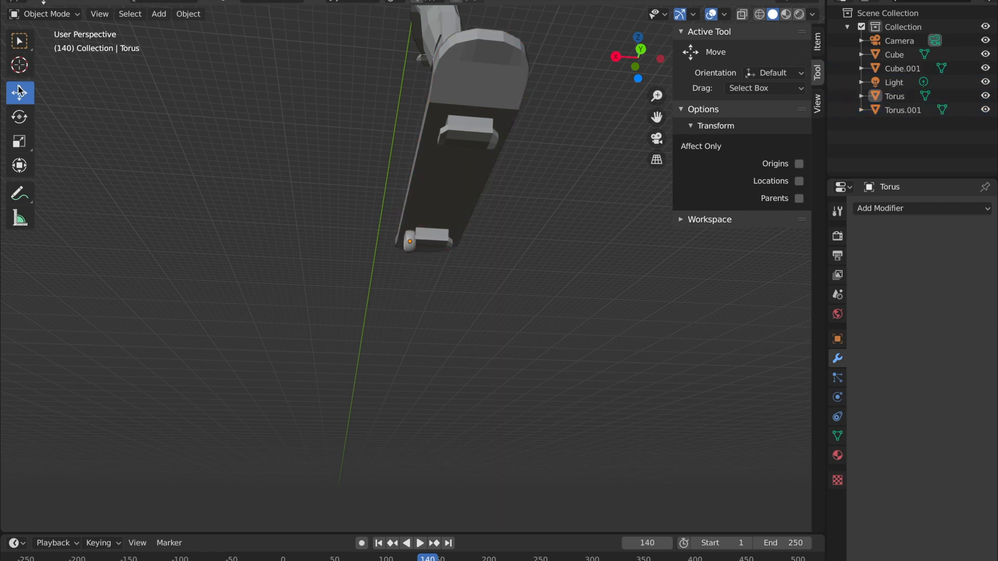
pyautogui.click(413, 241)
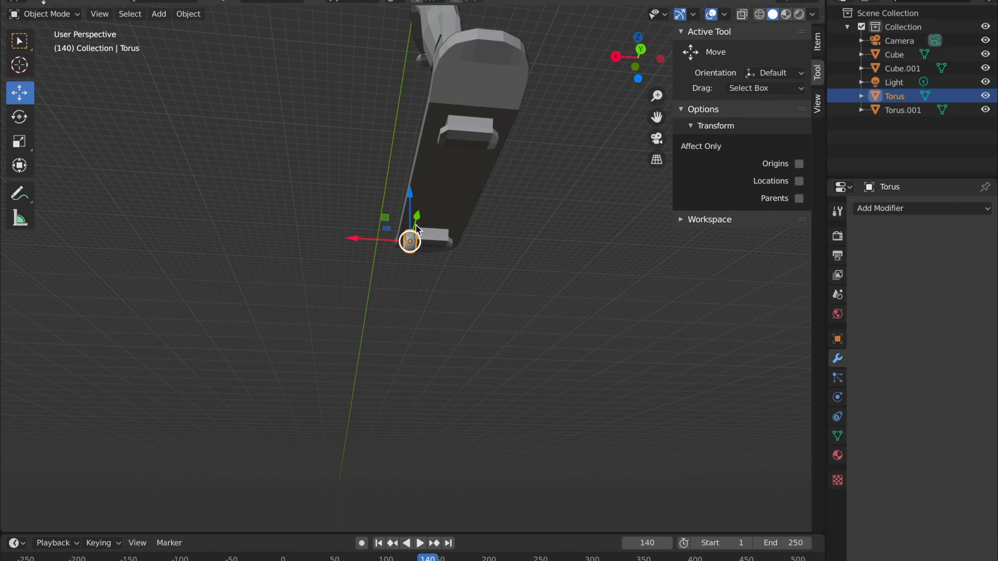
pyautogui.moveTo(407, 207); pyautogui.dragTo(382, 325)
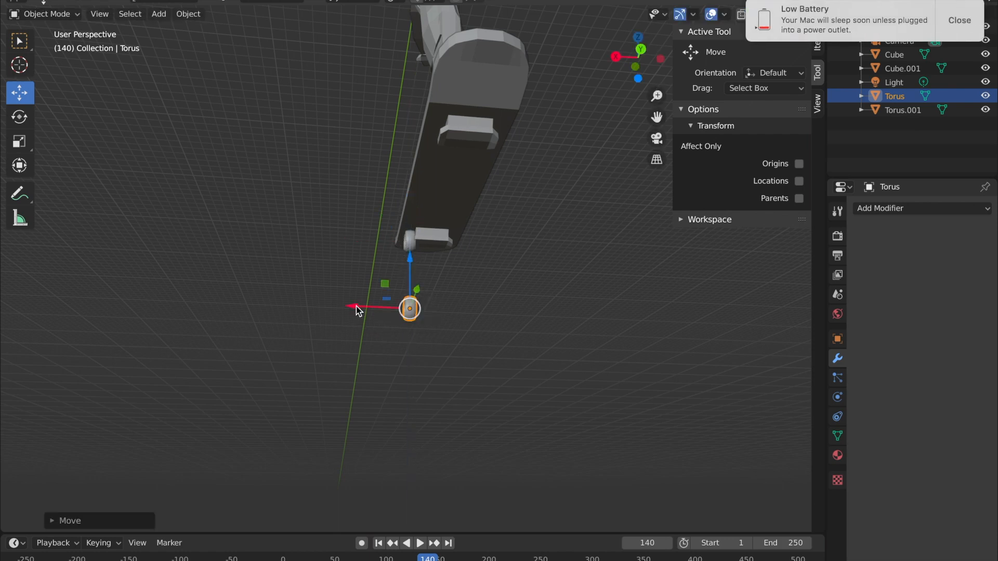
pyautogui.moveTo(356, 306); pyautogui.dragTo(401, 303)
# Align the lowered wheel with the truck's opposite end along X and raise it along Z against the truck
pyautogui.moveTo(449, 257); pyautogui.dragTo(452, 181)
pyautogui.moveTo(517, 239); pyautogui.dragTo(444, 263, button='middle')
pyautogui.moveTo(404, 278); pyautogui.dragTo(407, 277)
pyautogui.moveTo(507, 245); pyautogui.dragTo(523, 240, button='middle')
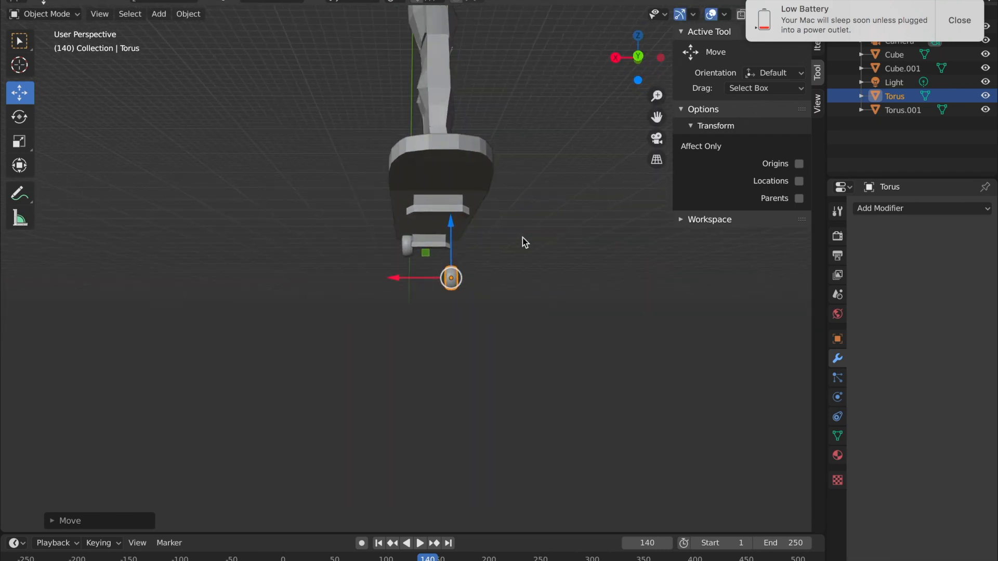
pyautogui.click(632, 71)
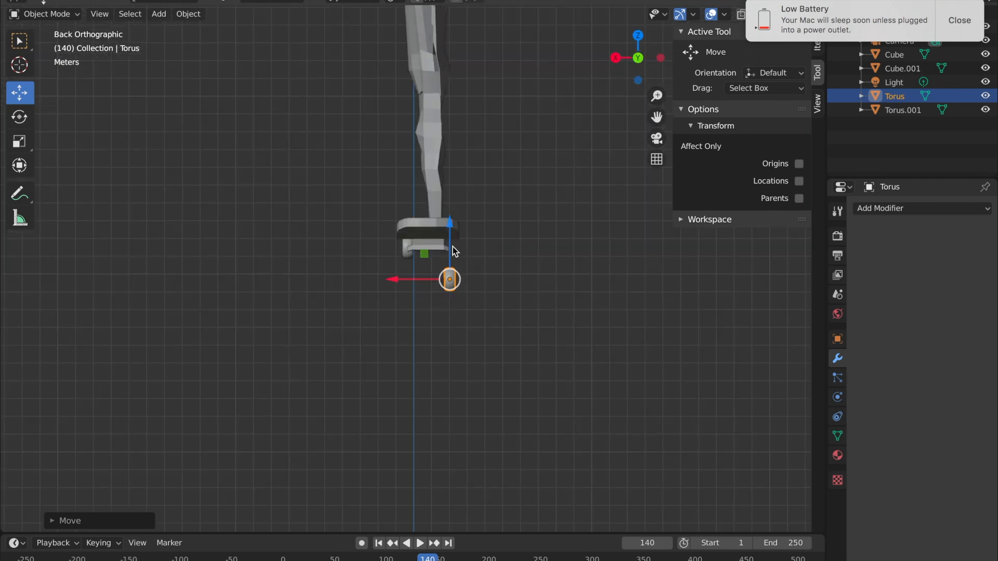
pyautogui.moveTo(448, 224); pyautogui.dragTo(448, 190)
pyautogui.click(526, 232)
# Fine-tune the height of the opposite-side wheel along Z so it centres on the truck block
pyautogui.moveTo(526, 232); pyautogui.dragTo(404, 263, button='middle')
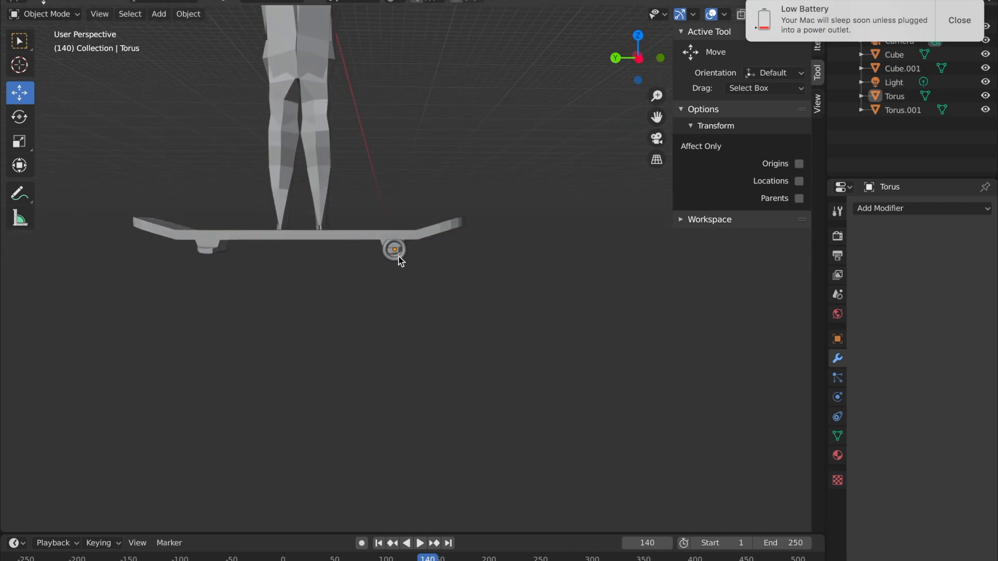
pyautogui.click(395, 259)
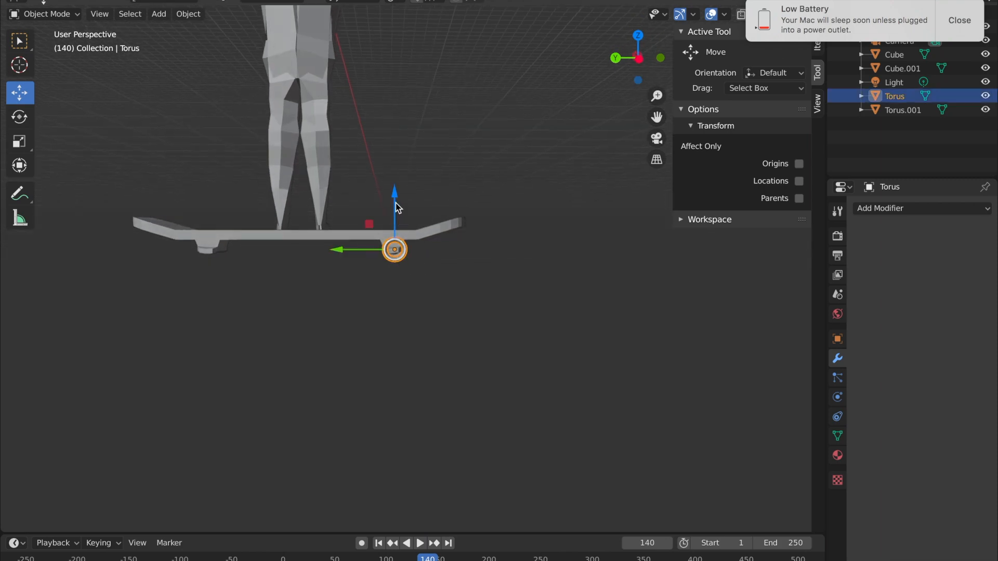
pyautogui.moveTo(396, 201); pyautogui.dragTo(403, 205)
pyautogui.click(518, 219)
# Nudge the other wheel on the same truck down slightly along Z to level the pair
pyautogui.moveTo(483, 237); pyautogui.dragTo(342, 231, button='middle')
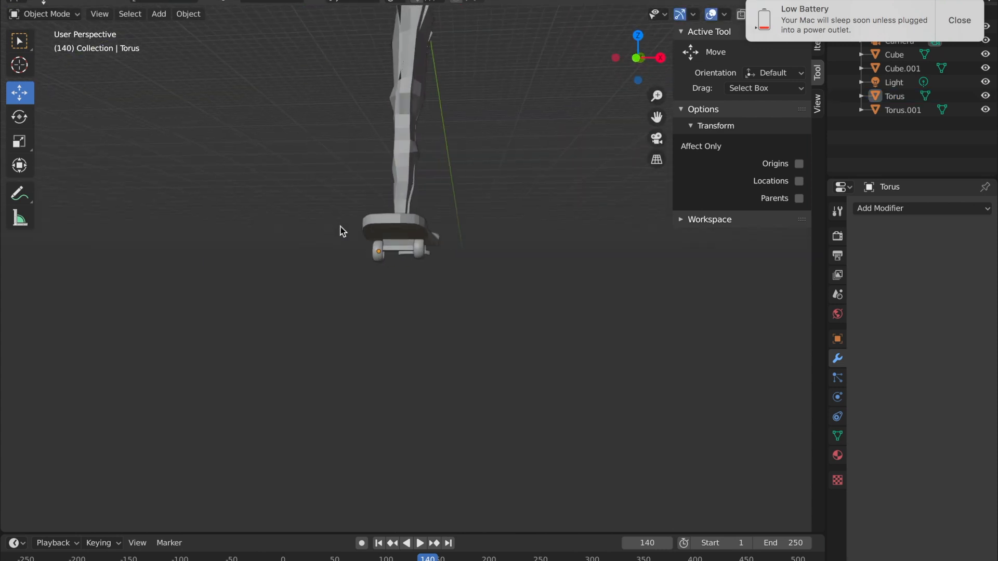
pyautogui.click(421, 253)
pyautogui.moveTo(418, 212); pyautogui.dragTo(417, 216)
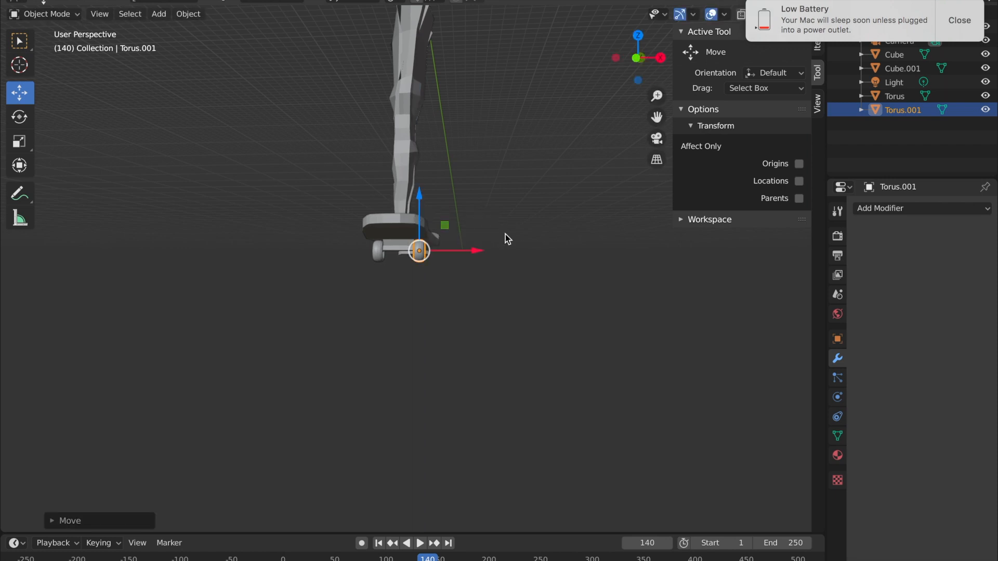
pyautogui.click(522, 239)
pyautogui.moveTo(521, 238)
pyautogui.mouseDown(button='middle')
pyautogui.moveTo(550, 257)
pyautogui.moveTo(538, 246)
pyautogui.mouseUp(button='middle')
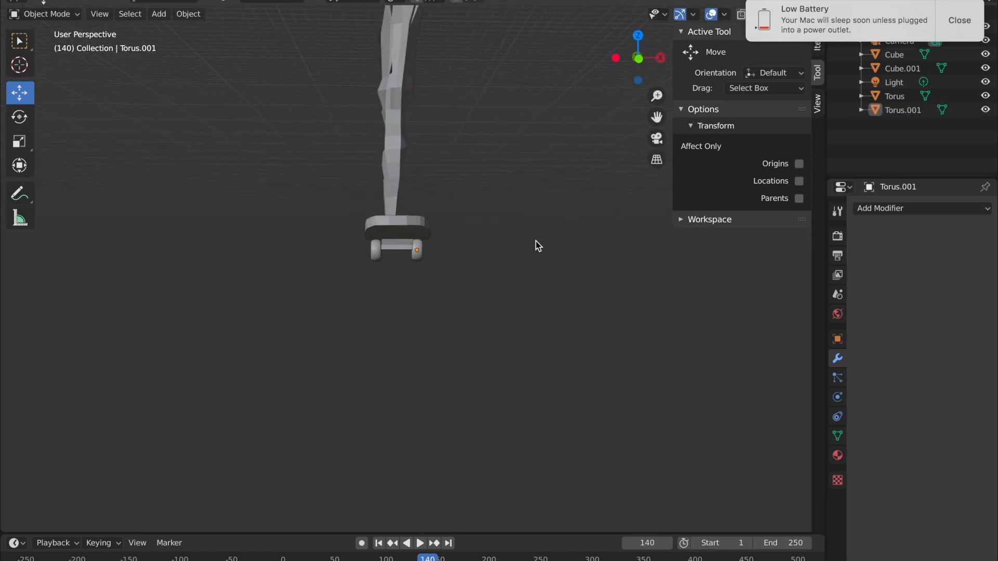
# Raise the other wheel of the same truck slightly along Z so it sits level with its partner
pyautogui.click(376, 251)
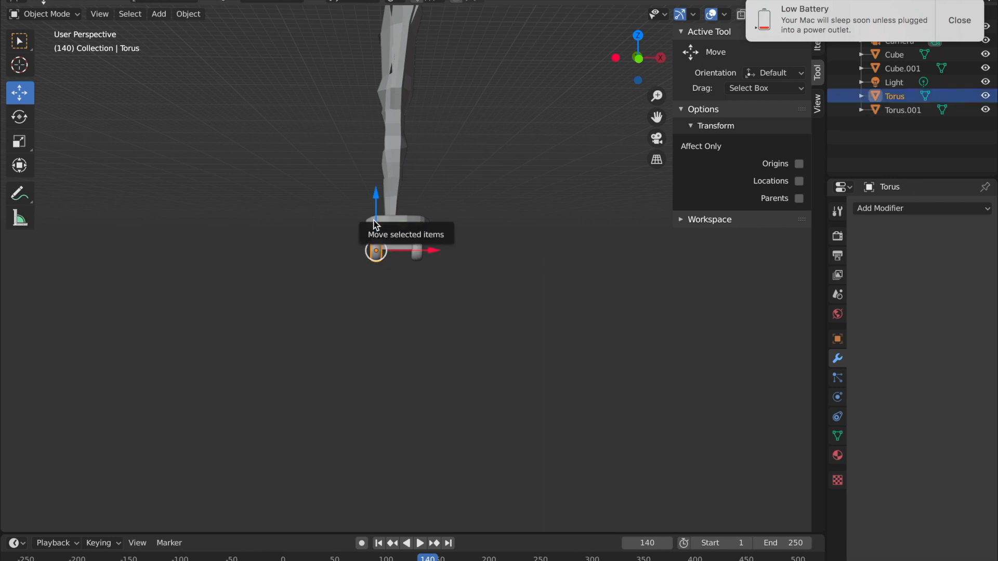
pyautogui.moveTo(375, 221); pyautogui.dragTo(376, 218)
pyautogui.click(508, 254)
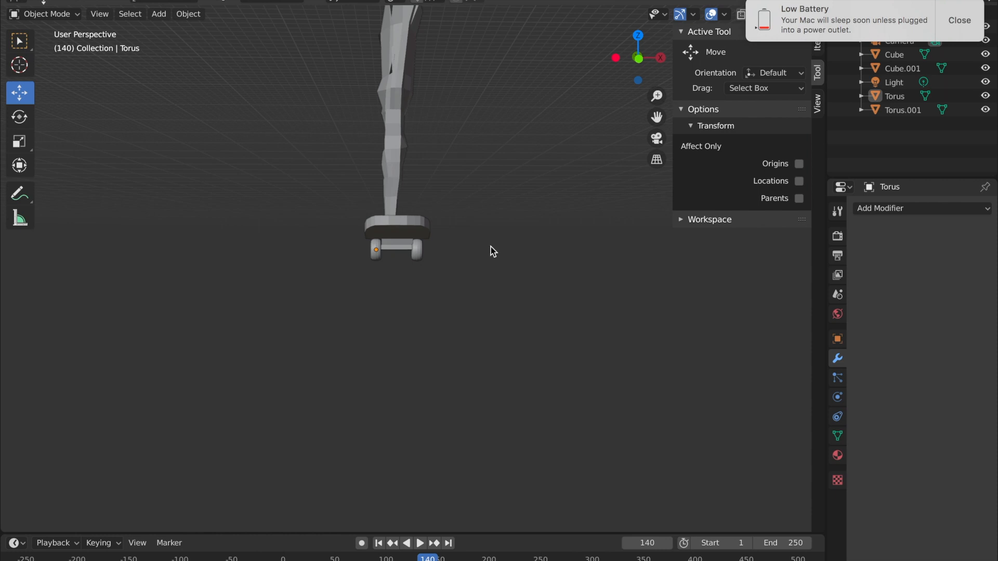
# Try to scale the Torus.001 wheel down slightly along Z
pyautogui.moveTo(510, 201); pyautogui.dragTo(356, 204, button='middle')
pyautogui.click(431, 251)
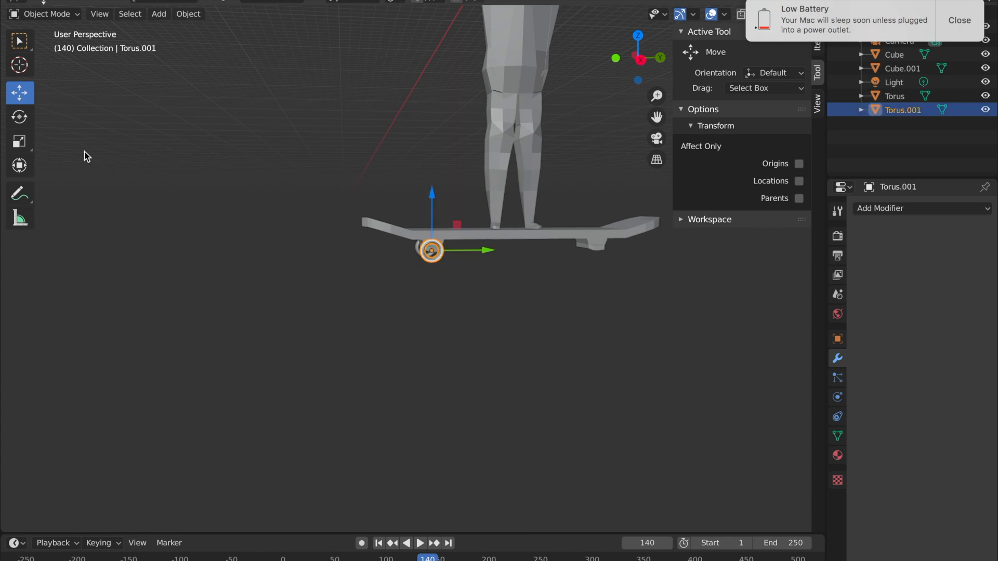
pyautogui.click(21, 147)
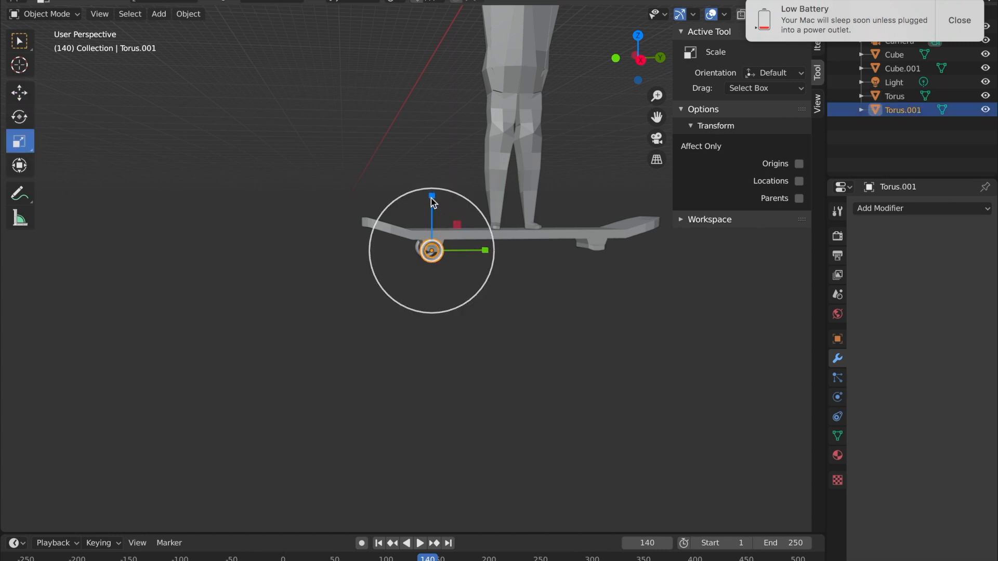
pyautogui.moveTo(431, 198); pyautogui.dragTo(432, 208)
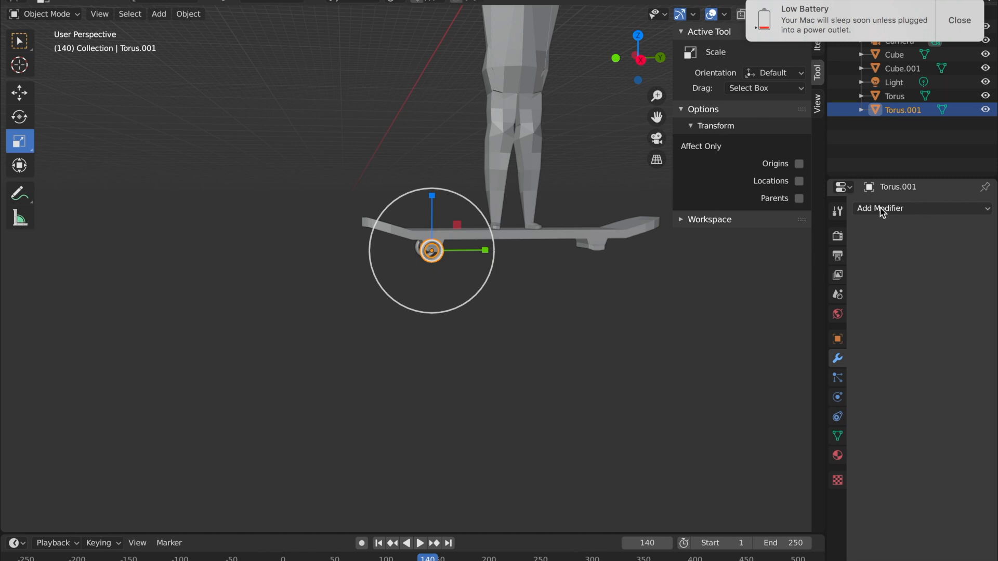
pyautogui.click(551, 336)
# Copy the Torus.001 wheel, paste a duplicate in place and select one of the two overlapping wheels
pyautogui.moveTo(632, 327); pyautogui.dragTo(455, 301, button='middle')
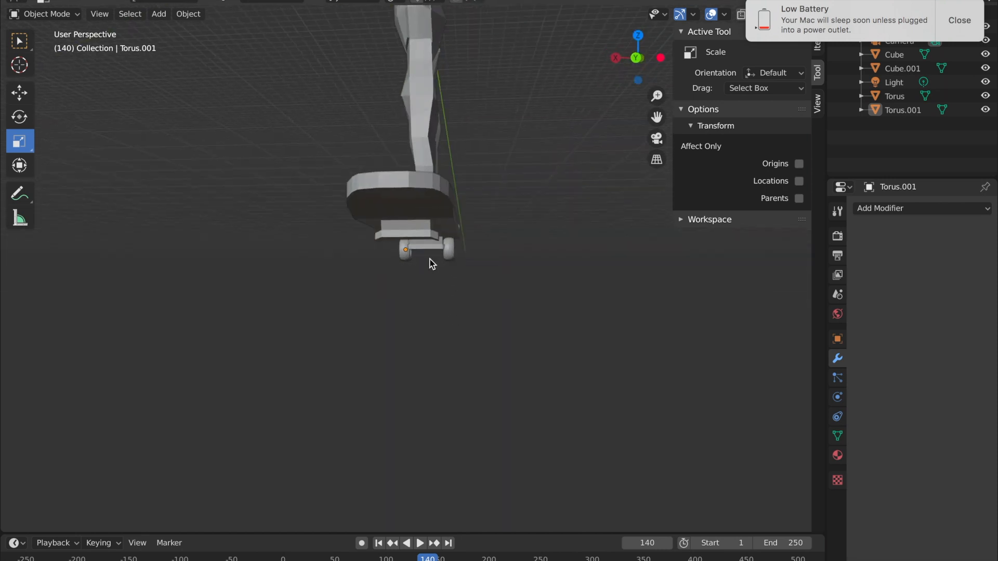
pyautogui.click(406, 258)
pyautogui.rightClick(406, 258)
pyautogui.click(539, 381)
pyautogui.hotkey('ctrl', 'v')
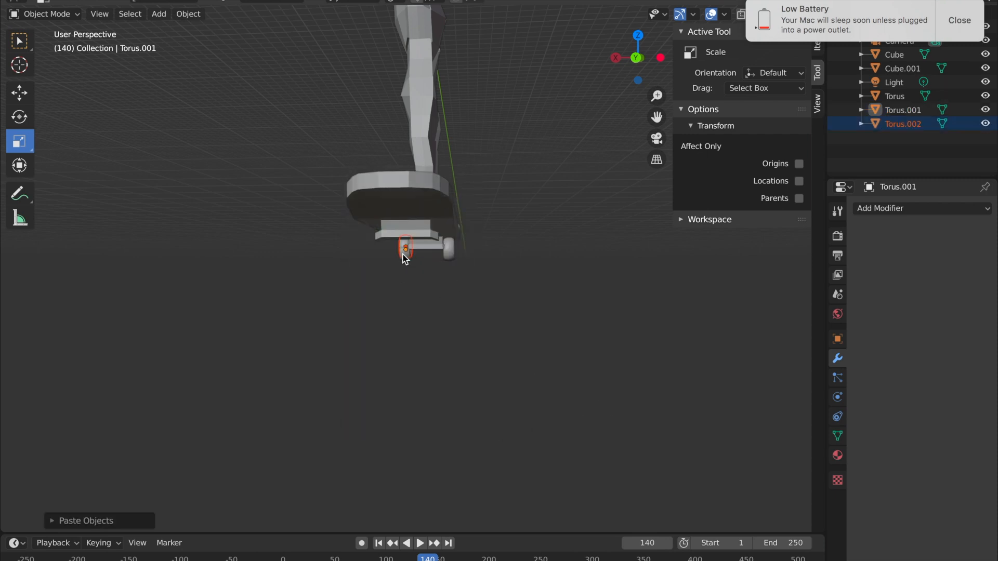
pyautogui.click(406, 258)
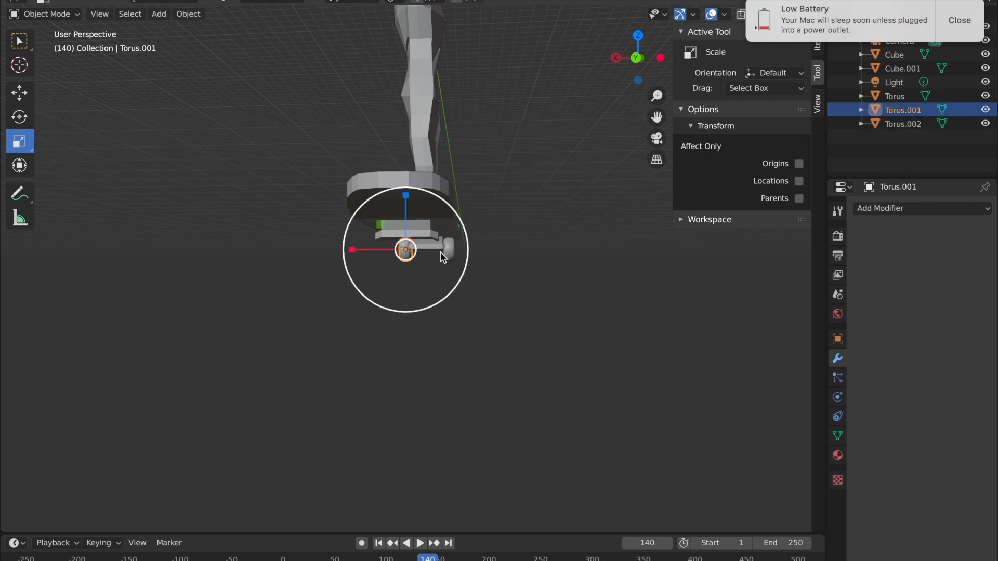
# Turn on X-ray in a side view and move the selected wheel along Y onto the bare truck
pyautogui.moveTo(441, 254); pyautogui.dragTo(268, 257, button='middle')
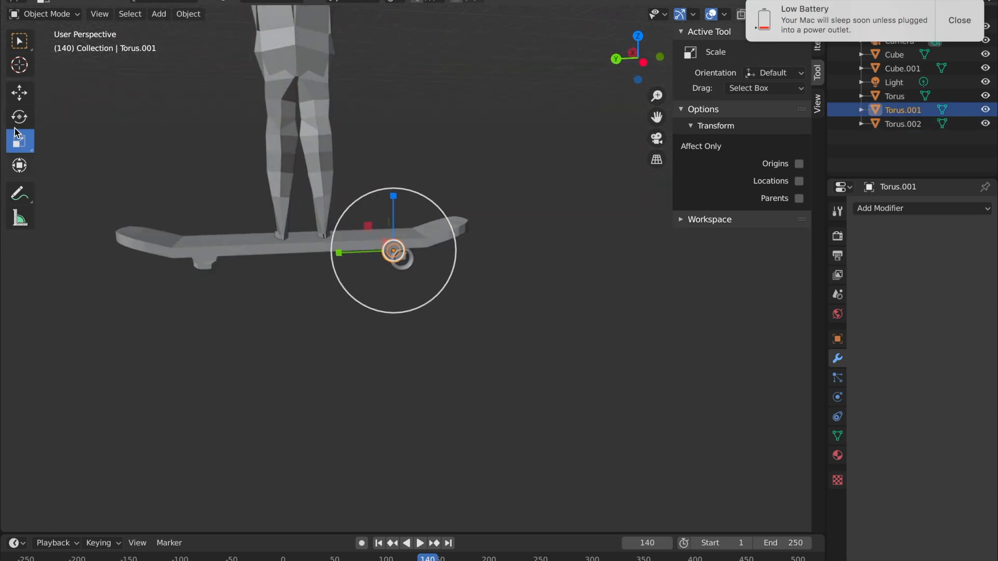
pyautogui.click(20, 93)
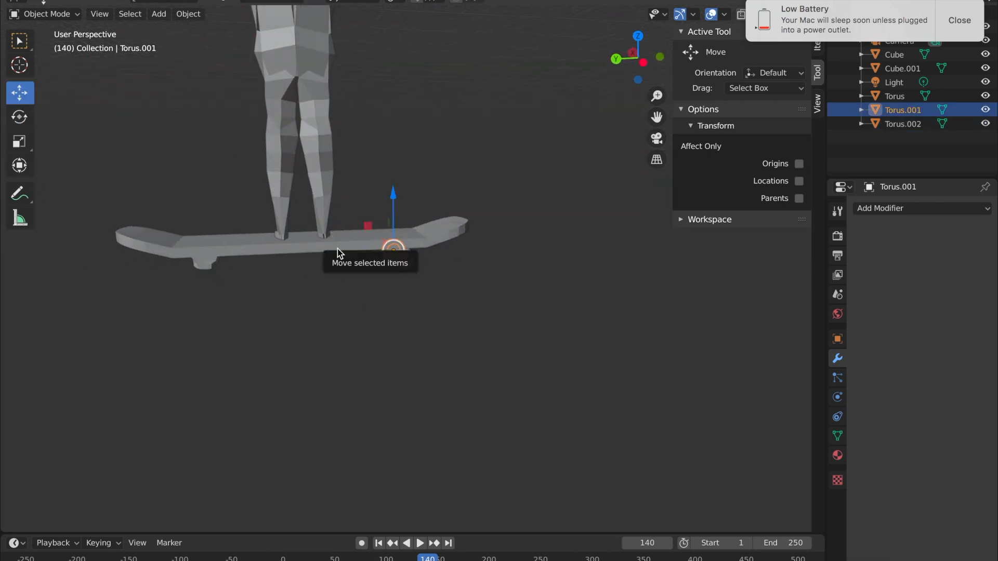
pyautogui.click(642, 63)
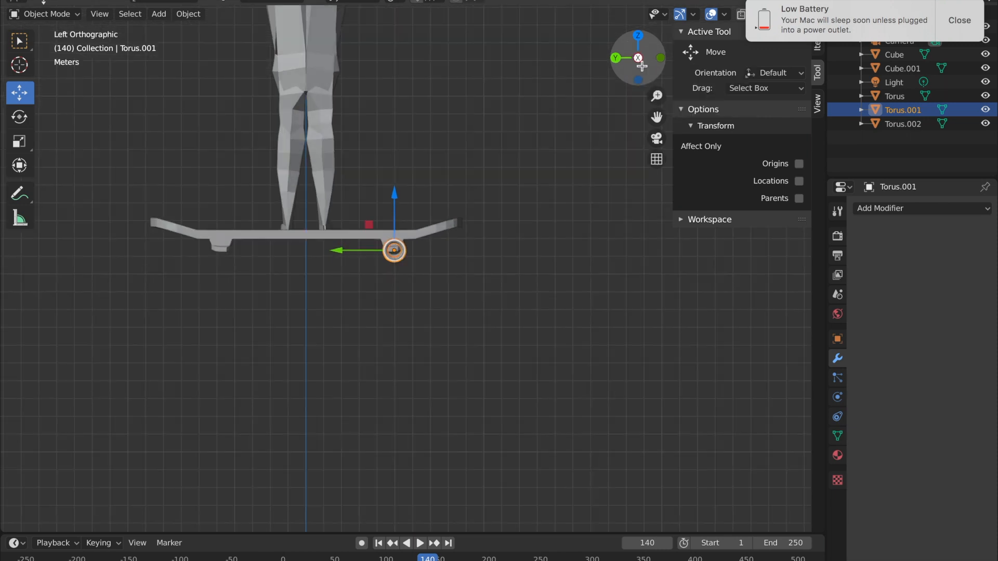
pyautogui.click(959, 20)
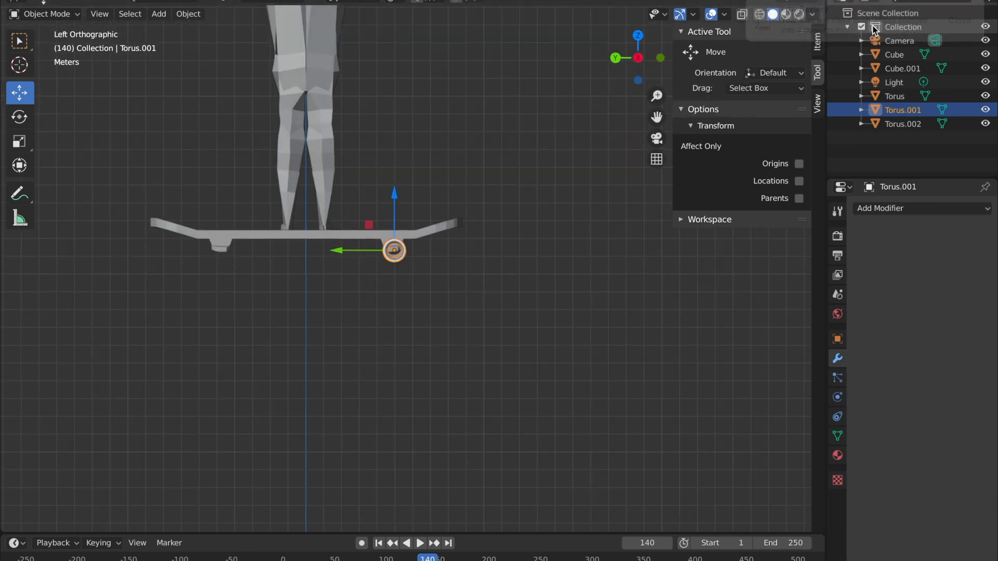
pyautogui.click(742, 14)
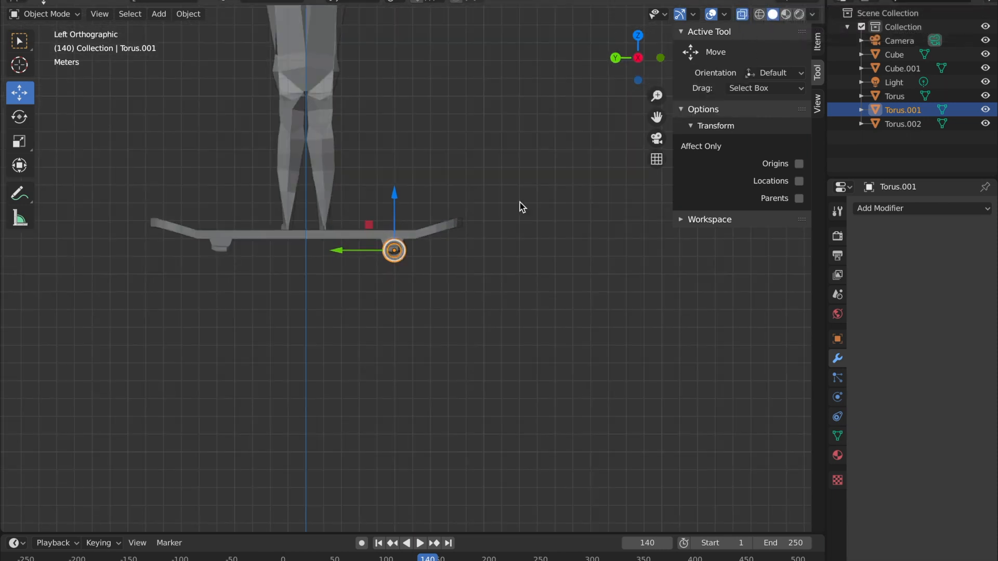
pyautogui.moveTo(327, 252); pyautogui.dragTo(159, 253)
pyautogui.moveTo(331, 265); pyautogui.dragTo(331, 265)
pyautogui.moveTo(515, 238); pyautogui.dragTo(210, 230, button='middle')
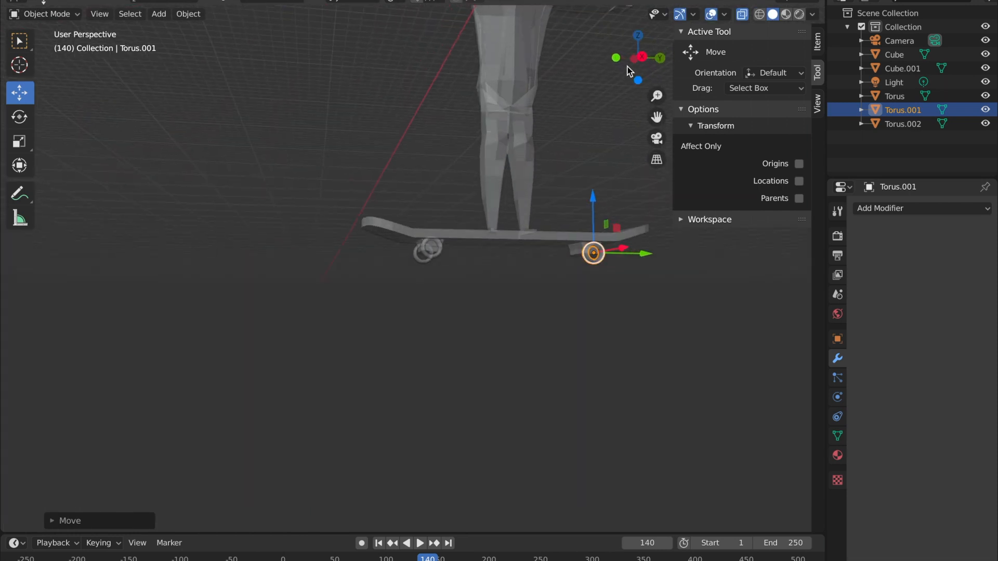
pyautogui.click(643, 57)
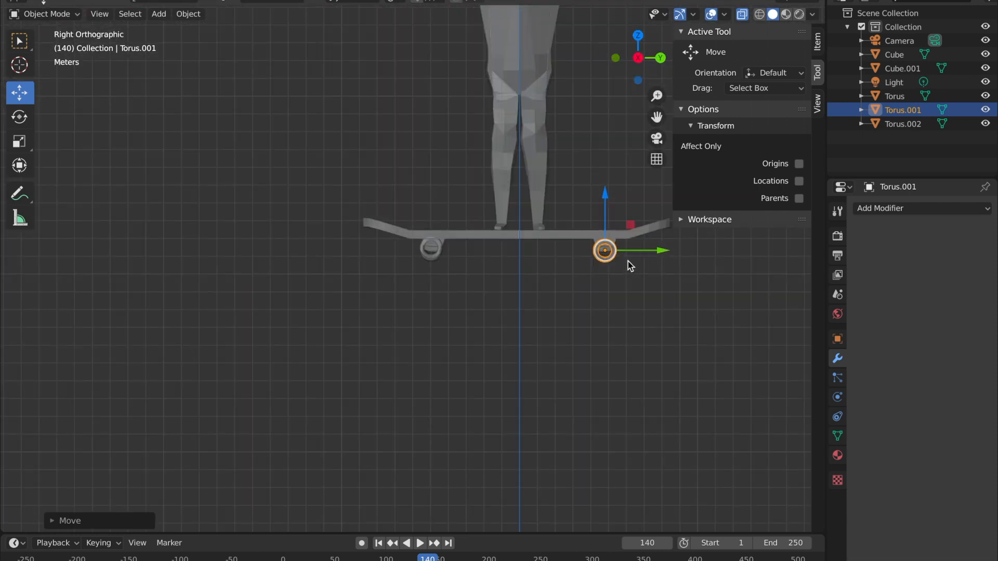
# Paste a copy of the moved wheel and slide it about -2.375 m along X to the truck's opposite end
pyautogui.click(662, 284)
pyautogui.moveTo(668, 276); pyautogui.dragTo(551, 265, button='middle')
pyautogui.moveTo(553, 361); pyautogui.dragTo(525, 359, button='middle')
pyautogui.click(633, 56)
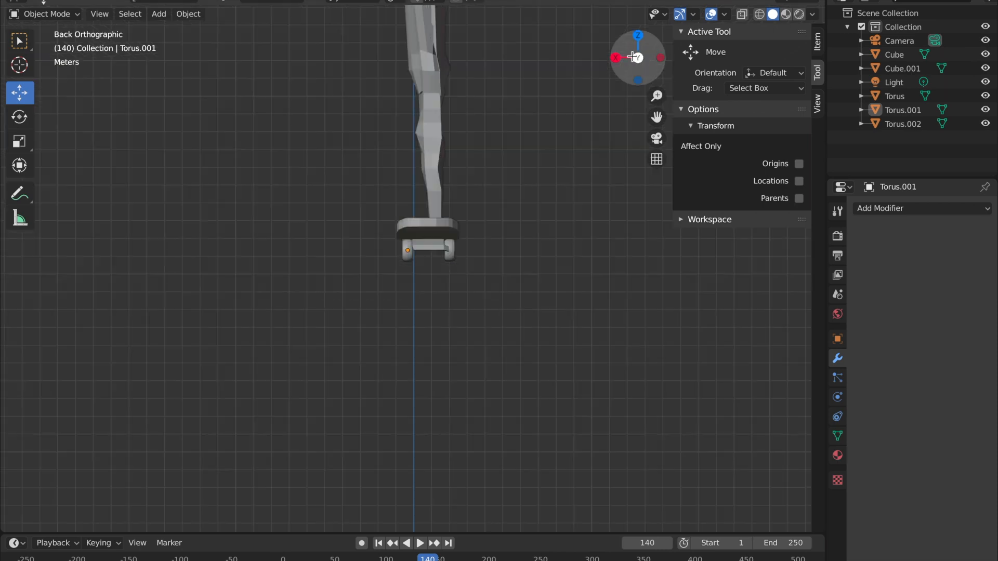
pyautogui.click(409, 253)
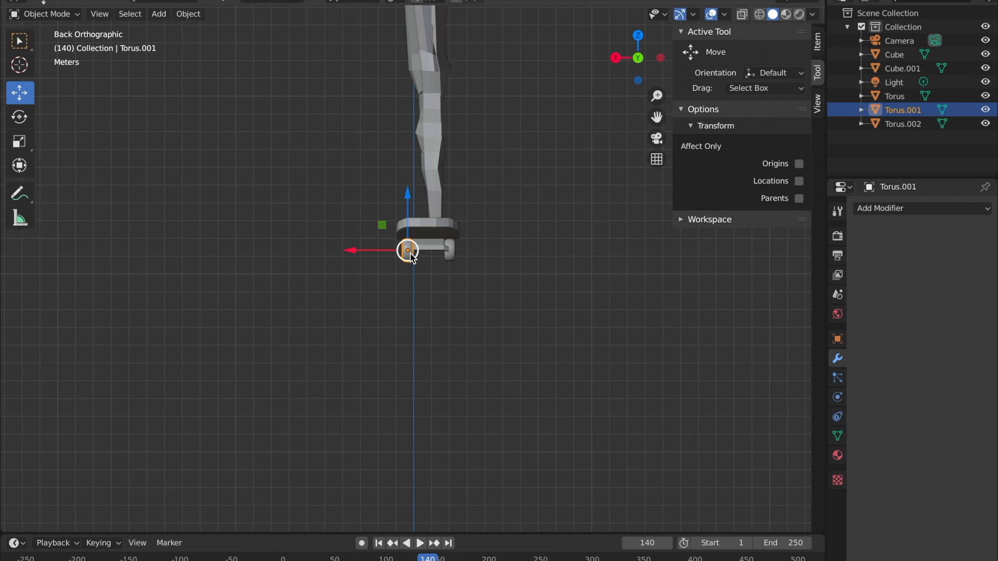
pyautogui.hotkey('ctrl', 'v')
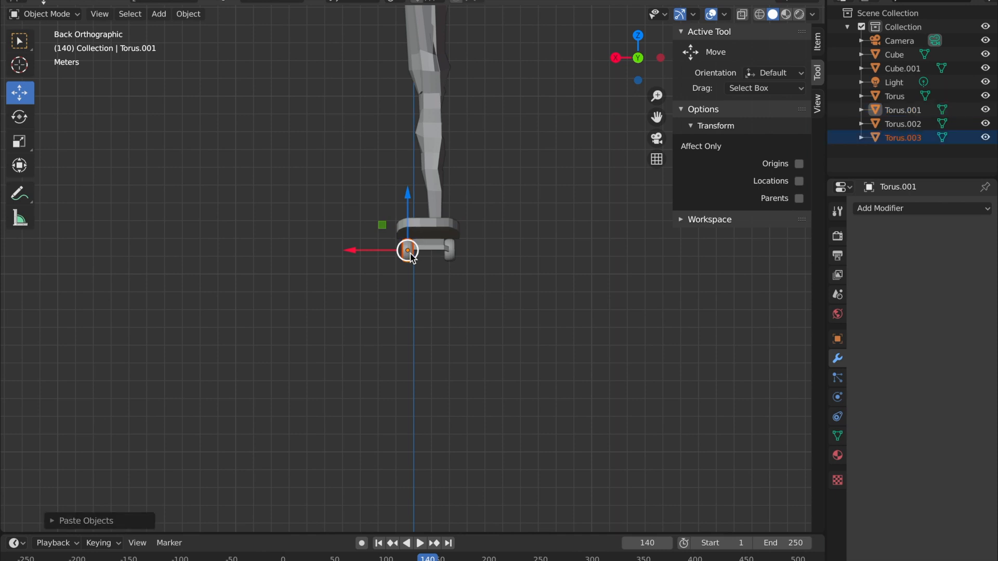
pyautogui.moveTo(351, 252); pyautogui.dragTo(373, 251)
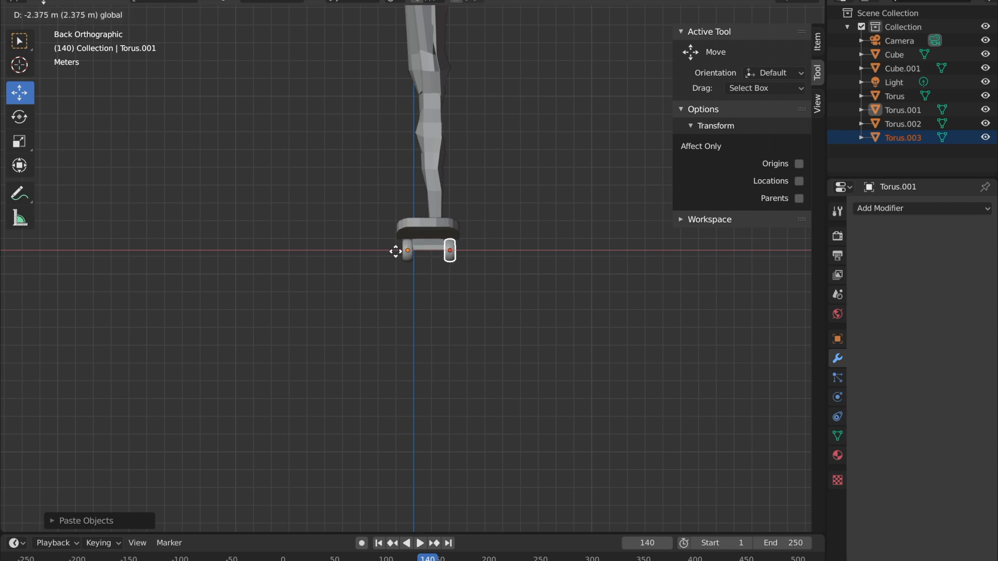
pyautogui.moveTo(395, 251); pyautogui.dragTo(396, 251)
pyautogui.click(572, 287)
# Add a Solidify modifier with 0.03 m thickness to the Torus.002 wheel and apply it
pyautogui.moveTo(563, 290); pyautogui.dragTo(410, 261, button='middle')
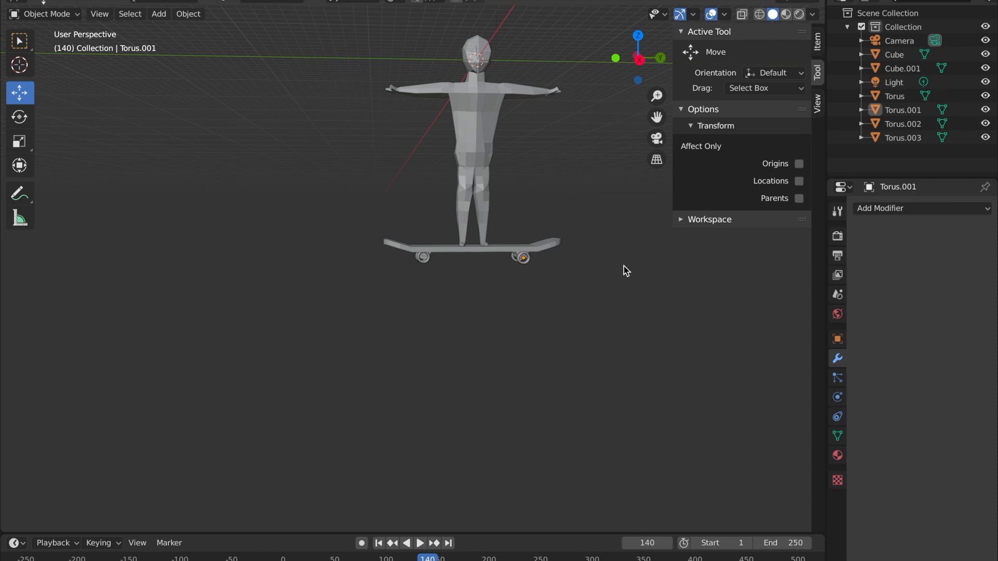
pyautogui.moveTo(624, 267); pyautogui.dragTo(613, 267, button='middle')
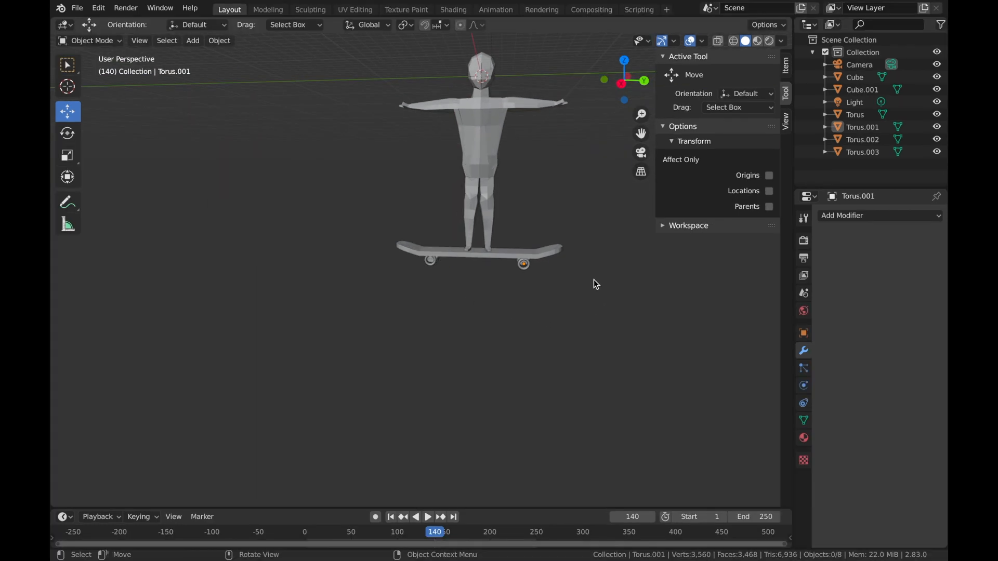
pyautogui.moveTo(597, 283)
pyautogui.mouseDown(button='middle')
pyautogui.moveTo(620, 267)
pyautogui.moveTo(577, 286)
pyautogui.moveTo(574, 273)
pyautogui.moveTo(597, 283)
pyautogui.moveTo(582, 281)
pyautogui.mouseUp(button='middle')
pyautogui.scroll(5, 569, 281)
pyautogui.scroll(-4, 612, 264)
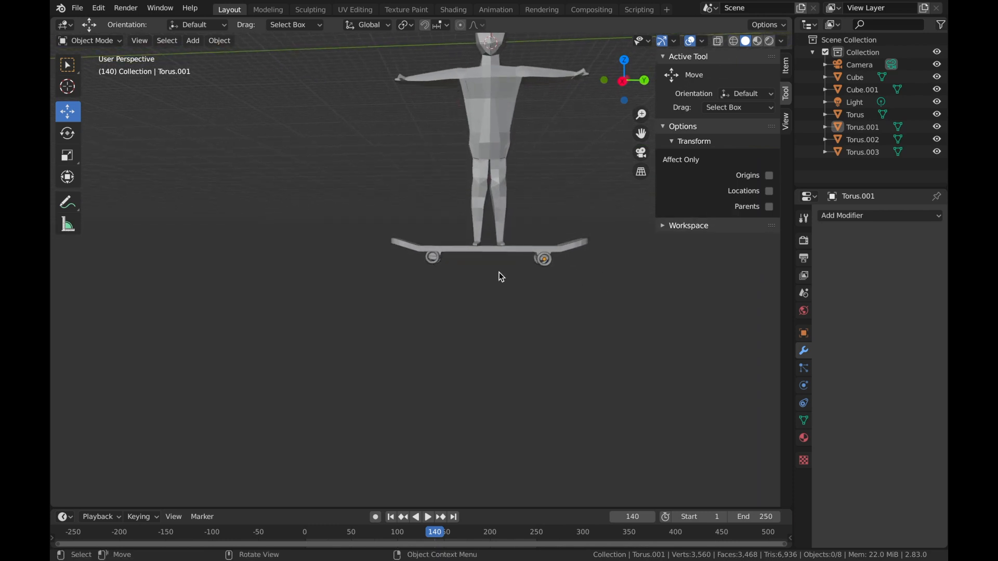
pyautogui.click(438, 261)
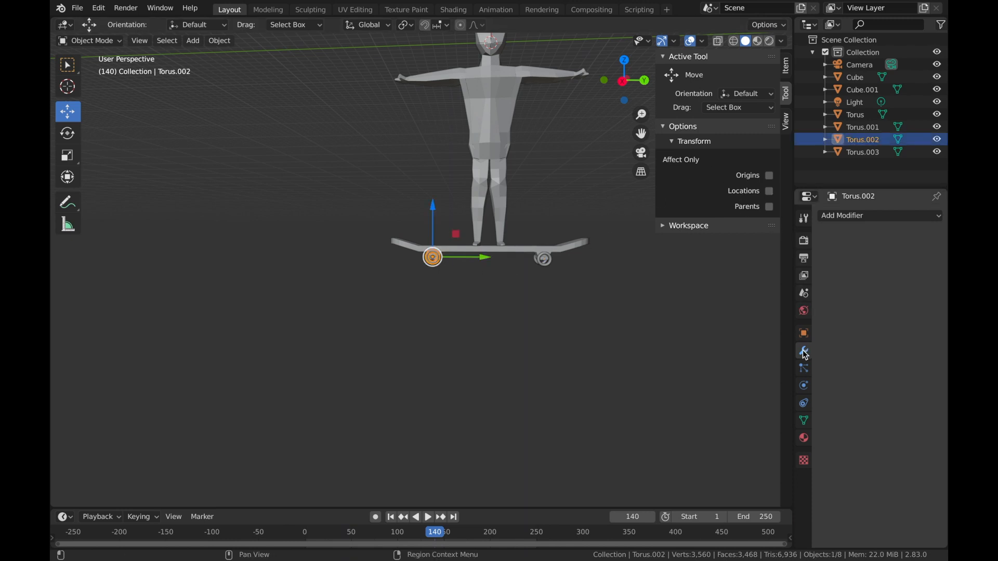
pyautogui.click(877, 215)
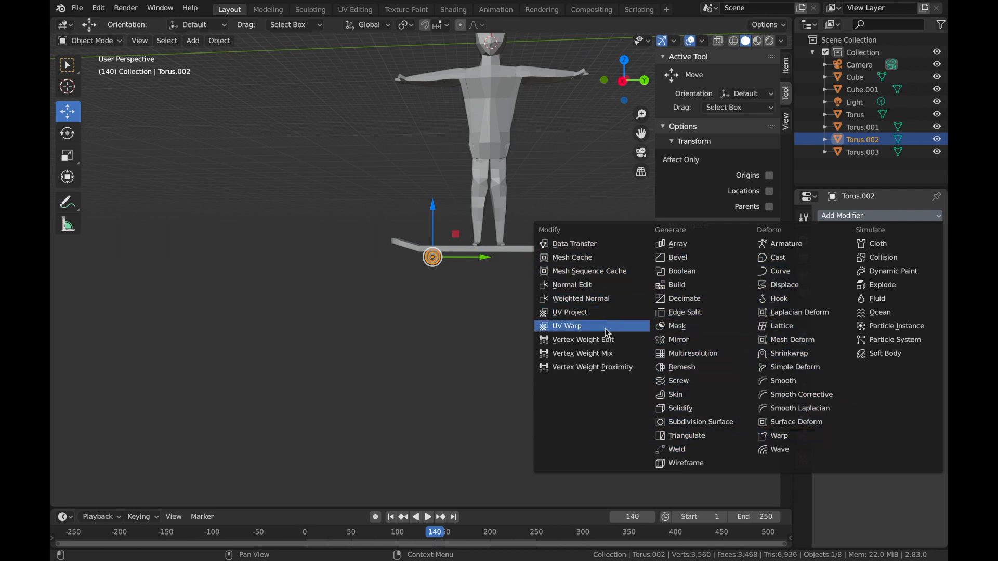
pyautogui.click(690, 410)
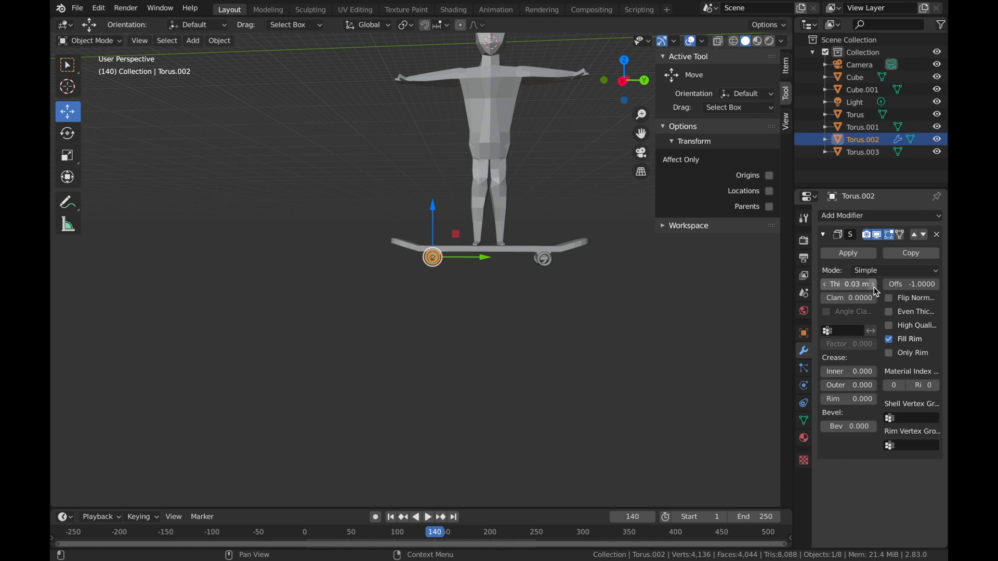
pyautogui.click(849, 253)
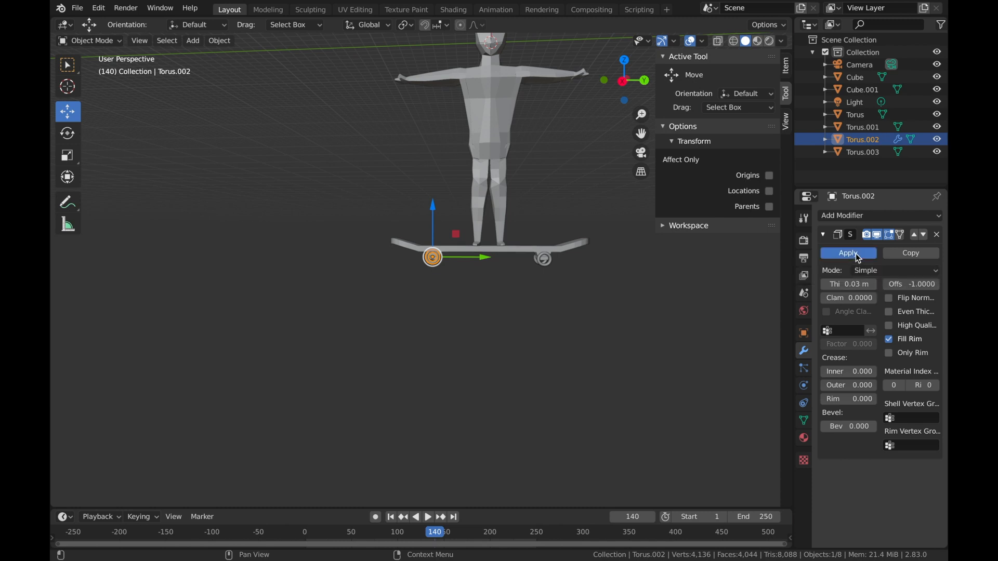
pyautogui.click(605, 310)
# Add a Solidify modifier to the Torus.001 wheel on the other truck and apply it
pyautogui.click(551, 261)
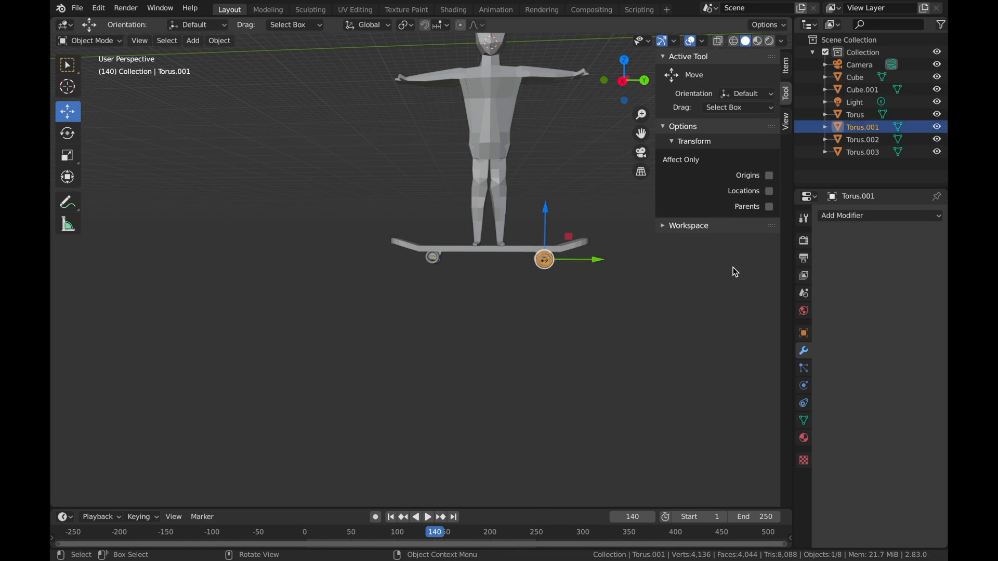
pyautogui.click(850, 215)
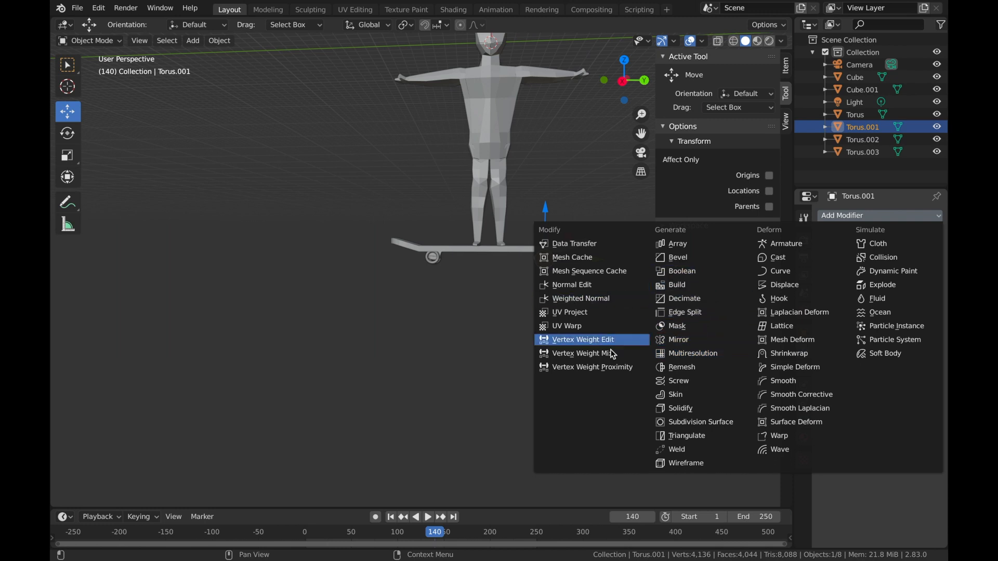
pyautogui.click(694, 409)
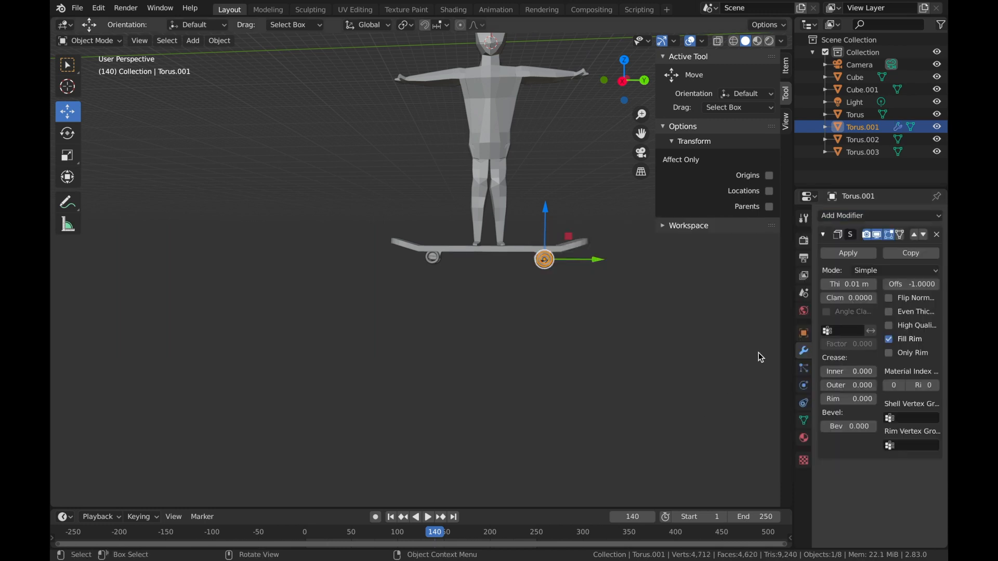
pyautogui.click(859, 258)
# On the board's far side, give the Torus.003 wheel a 0.03 m thick Solidify modifier and apply it
pyautogui.moveTo(681, 322); pyautogui.dragTo(343, 283, button='middle')
pyautogui.click(323, 262)
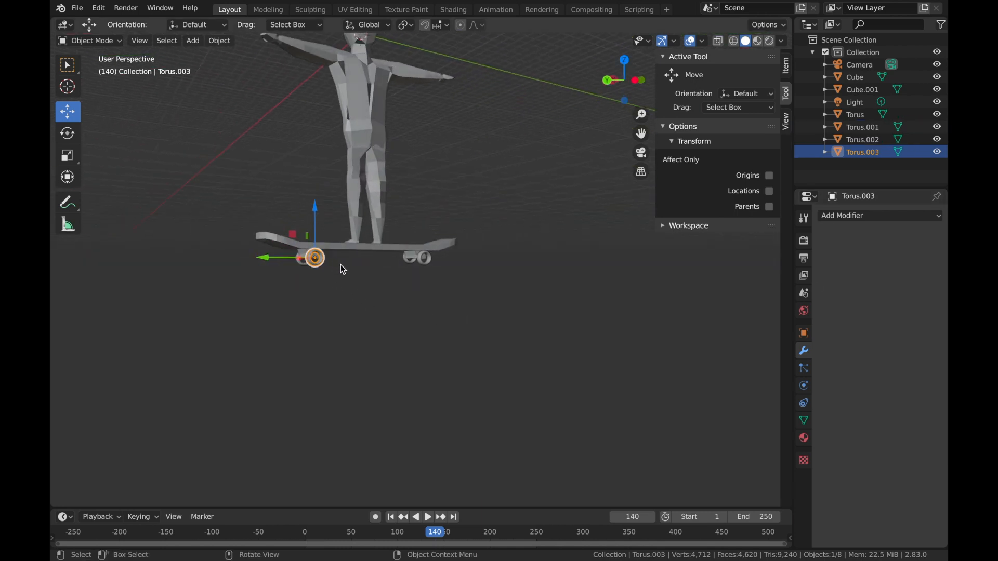
pyautogui.click(873, 216)
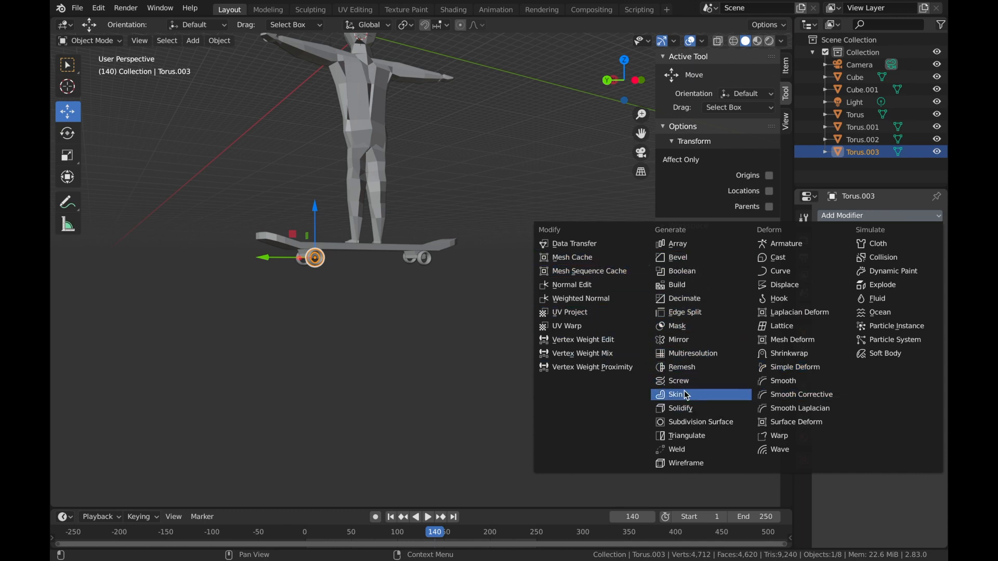
pyautogui.click(700, 416)
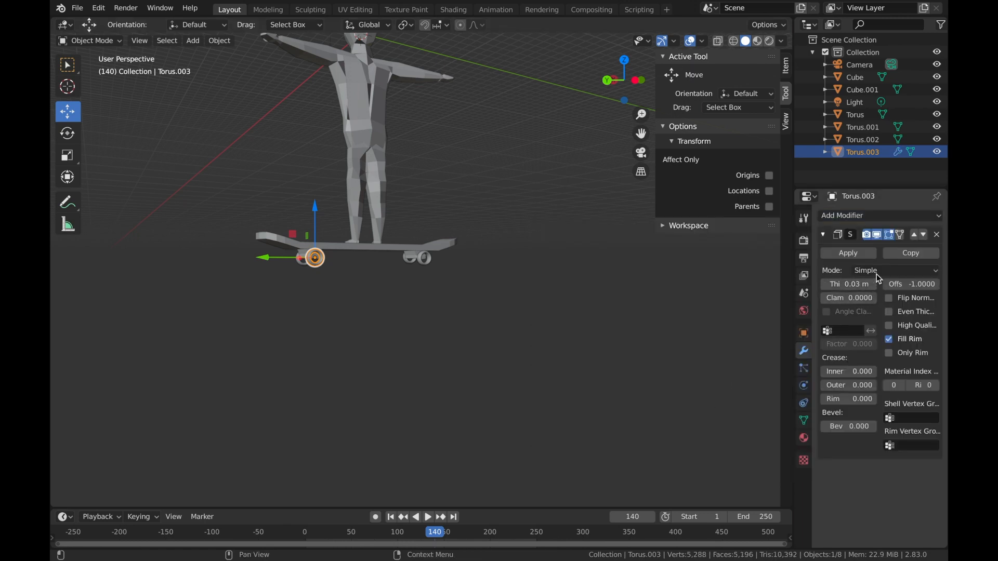
pyautogui.click(865, 254)
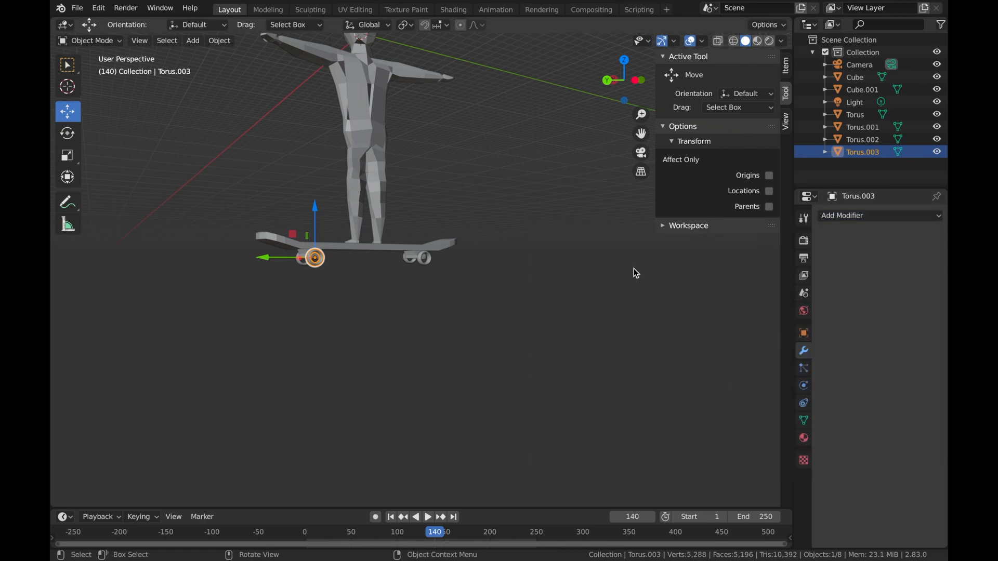
# Add a Solidify modifier to the last wheel, Torus, apply it and deselect the wheel
pyautogui.click(422, 260)
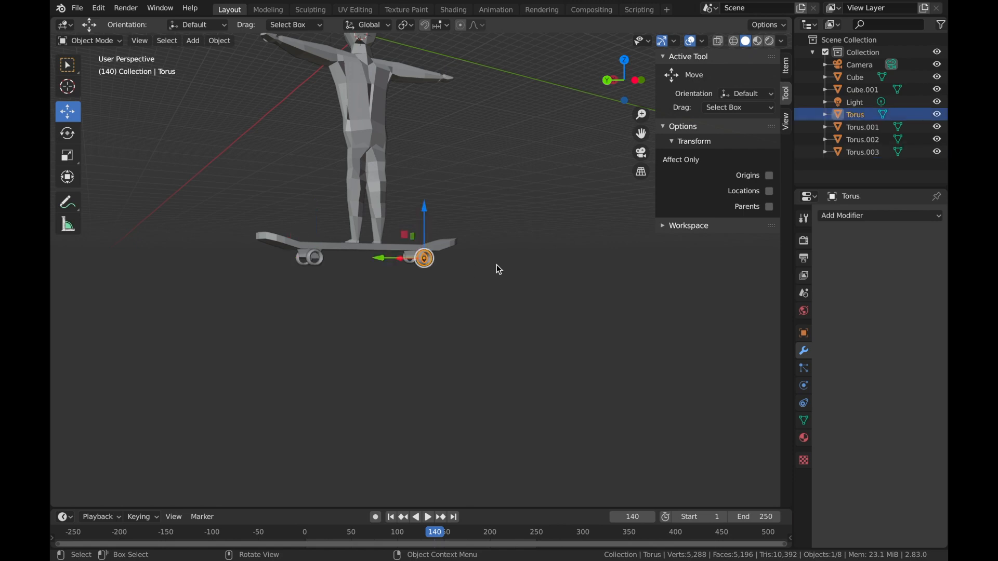
pyautogui.click(864, 213)
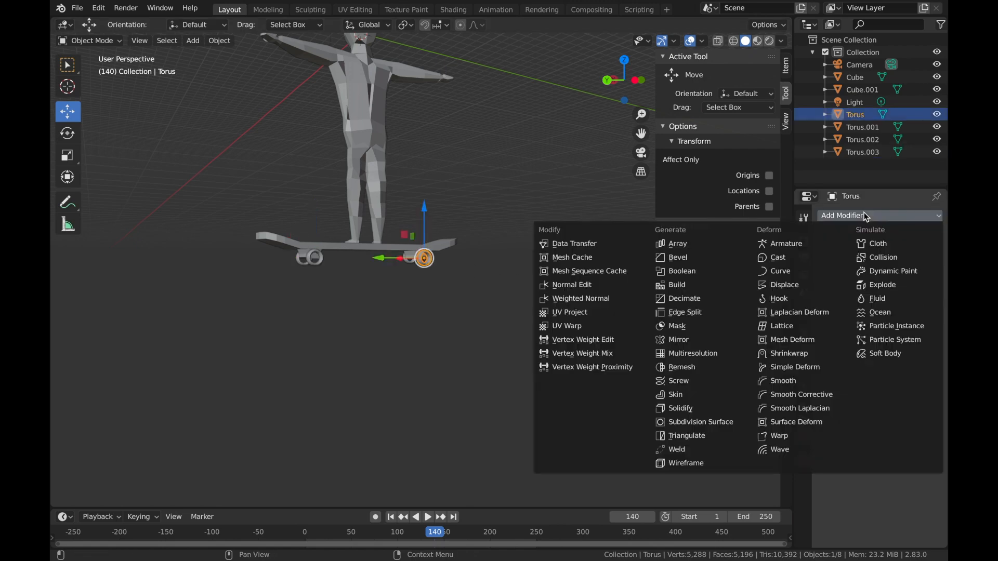
pyautogui.click(709, 408)
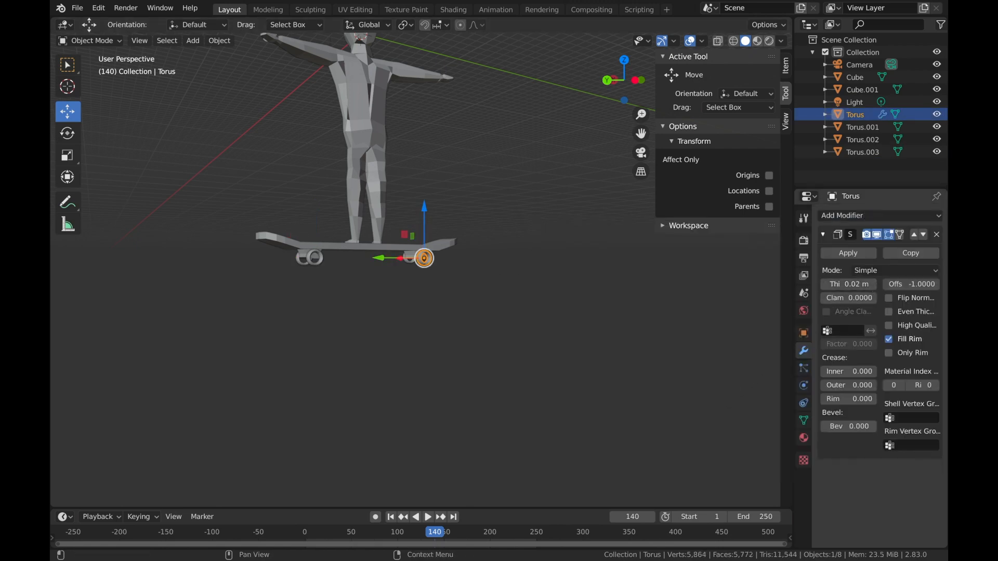
pyautogui.click(875, 256)
pyautogui.moveTo(555, 351); pyautogui.dragTo(731, 135, button='middle')
pyautogui.click(591, 314)
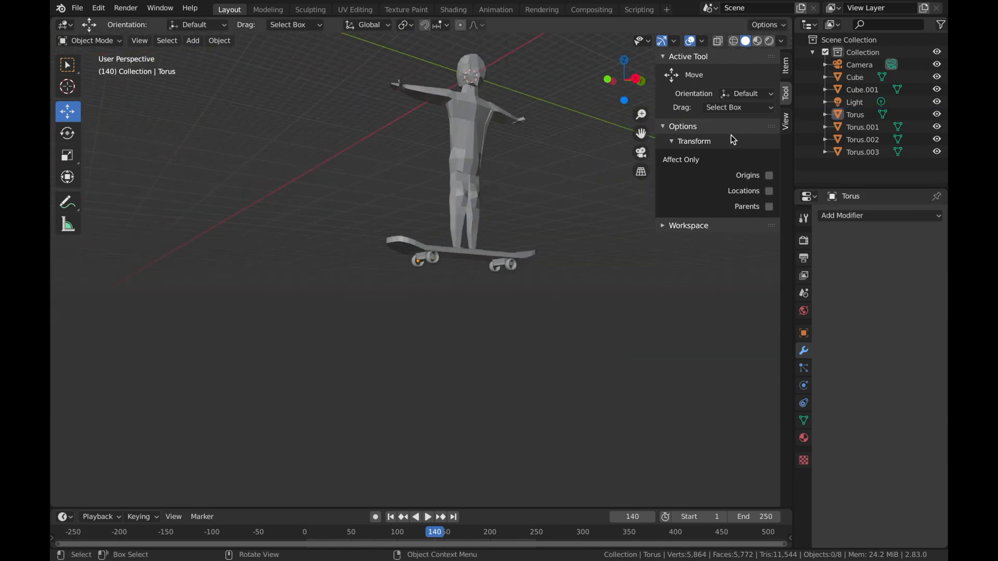
pyautogui.click(636, 80)
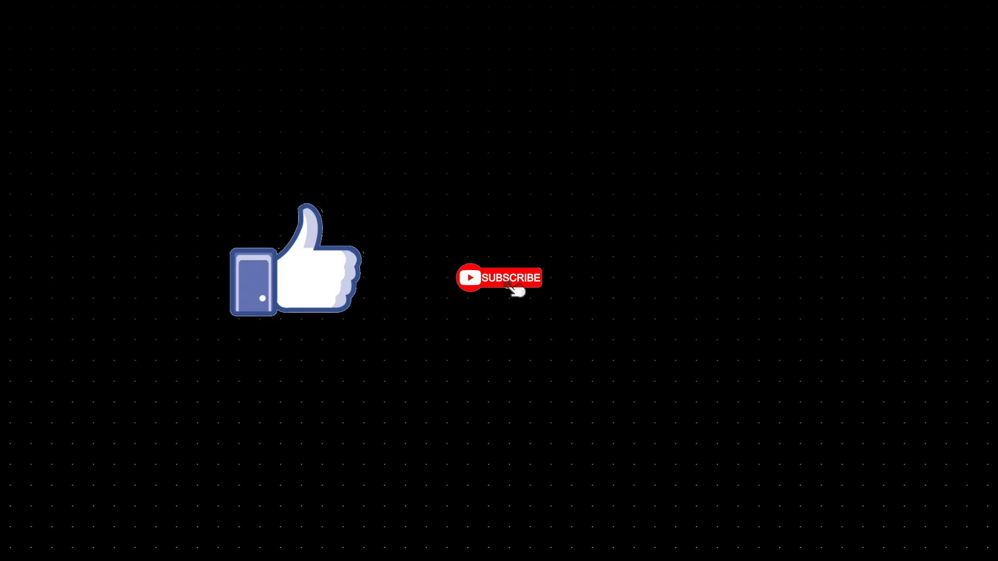